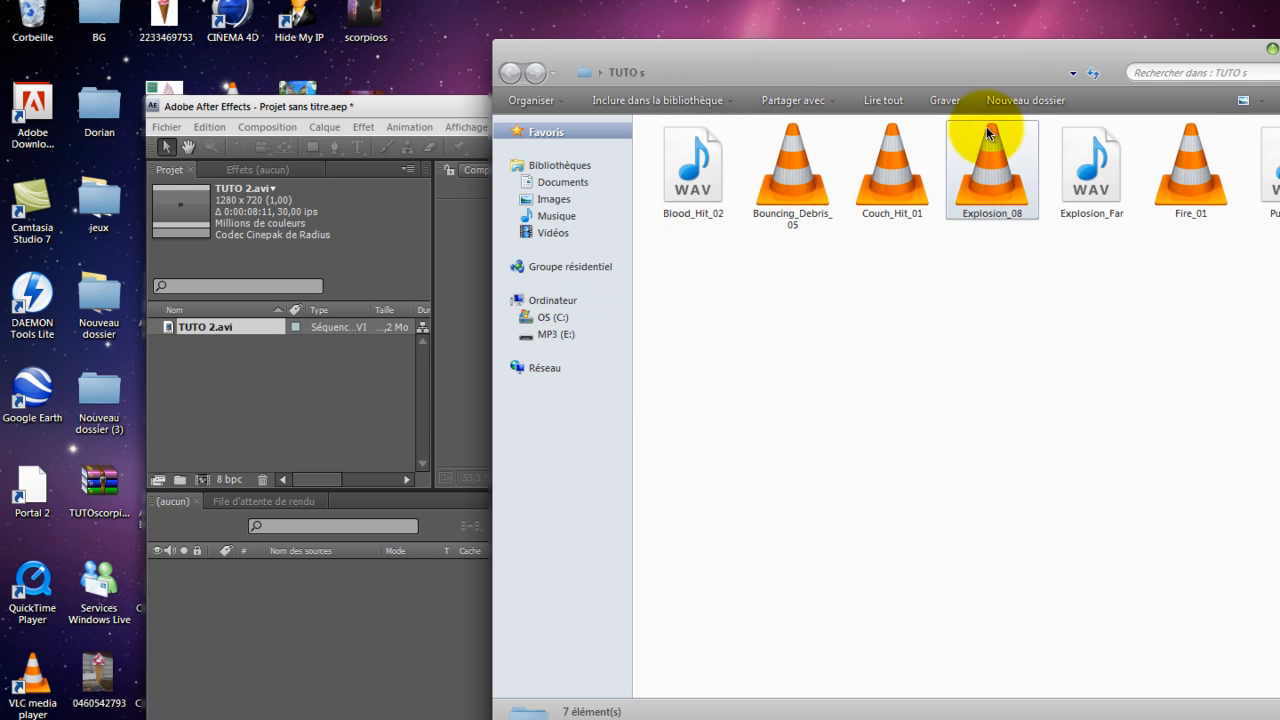
# Step: Import the seven video and sound clips from the TUTO s folder into the project, and maximize the After Effects window
pyautogui.moveTo(908, 49); pyautogui.dragTo(781, 49)
pyautogui.moveTo(1146, 300); pyautogui.dragTo(520, 284)
pyautogui.moveTo(353, 341); pyautogui.dragTo(252, 402)
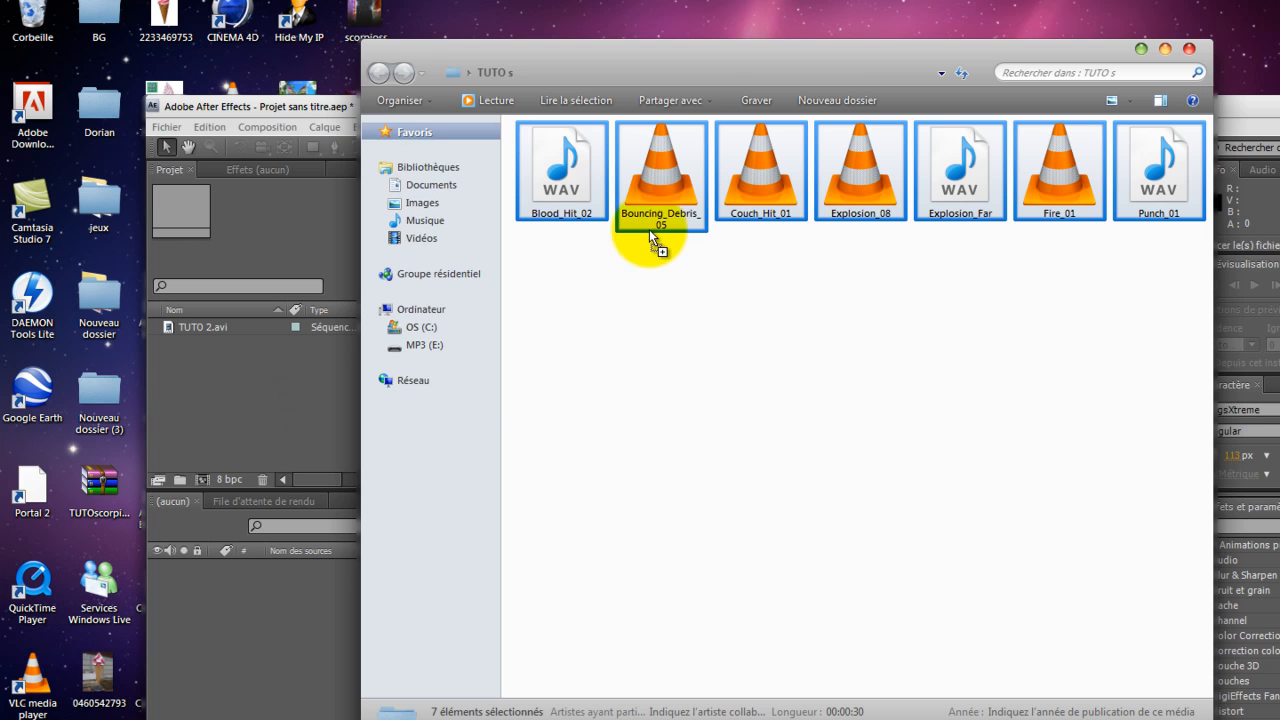
pyautogui.click(305, 360)
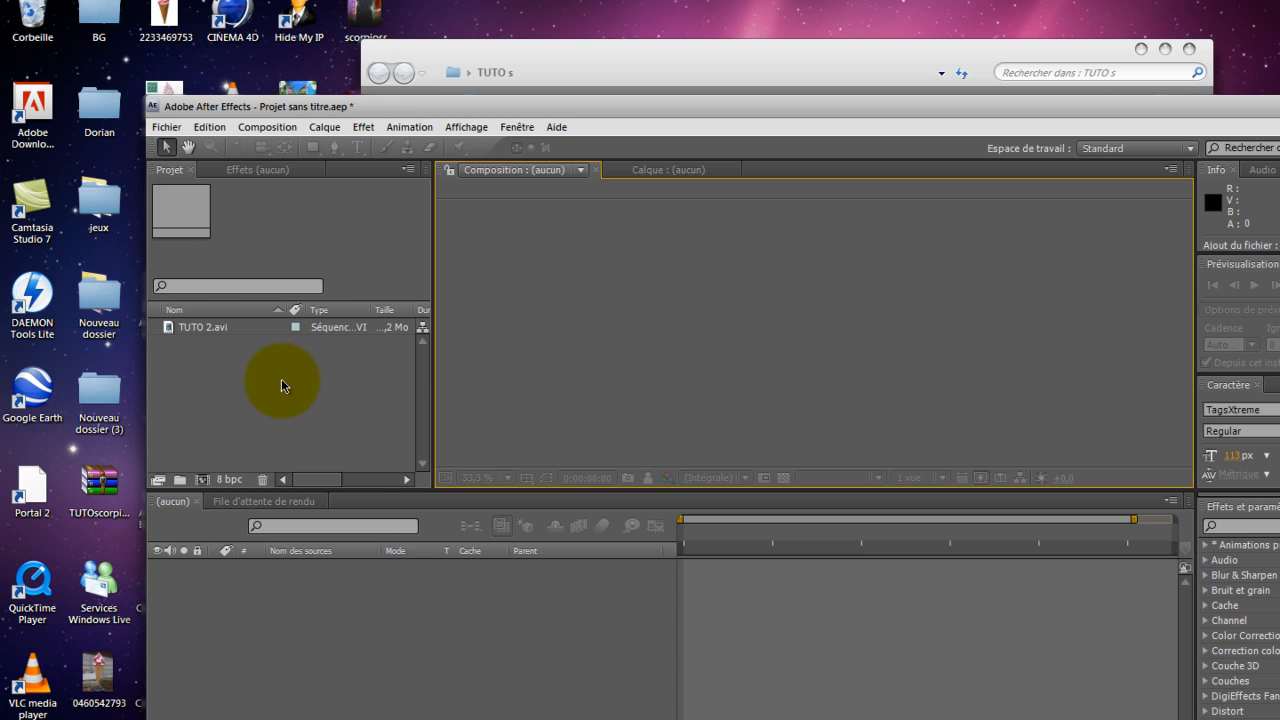
pyautogui.moveTo(557, 105); pyautogui.dragTo(557, 2)
pyautogui.click(85, 352)
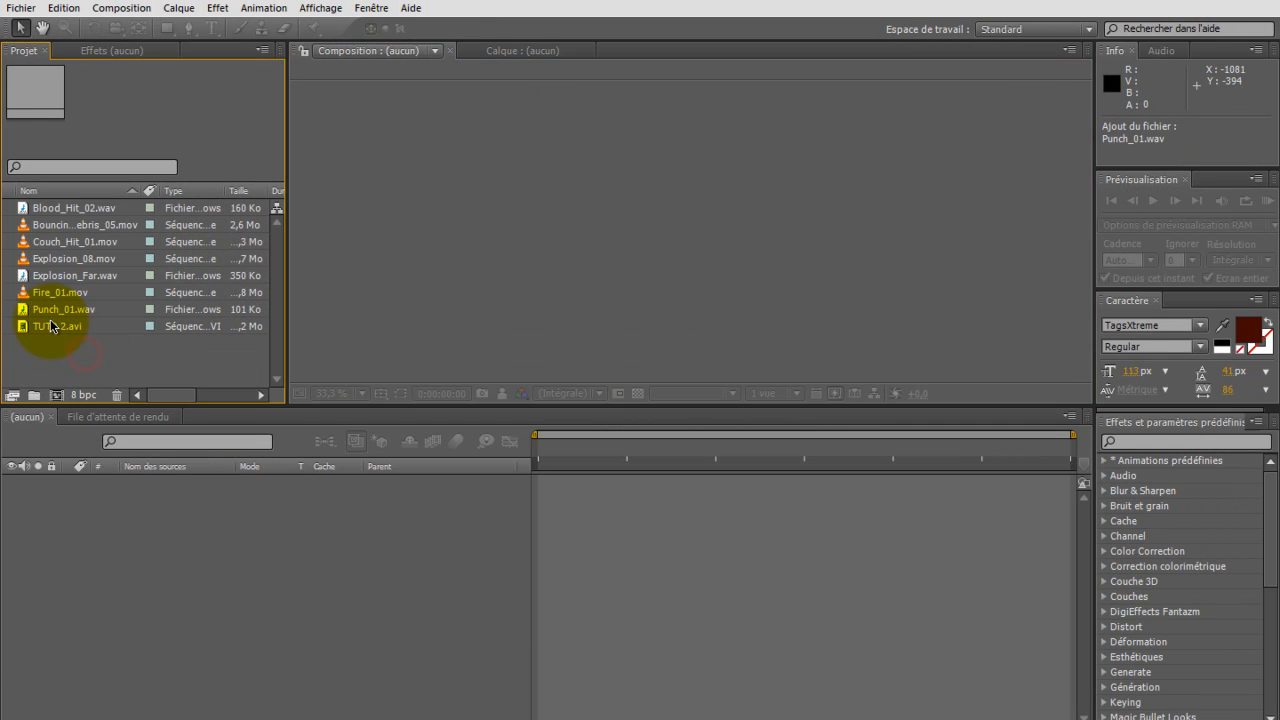
# Step: Create a composition from TUTO 2.avi, skim its first seconds and return to the start
pyautogui.moveTo(50, 322); pyautogui.dragTo(76, 496)
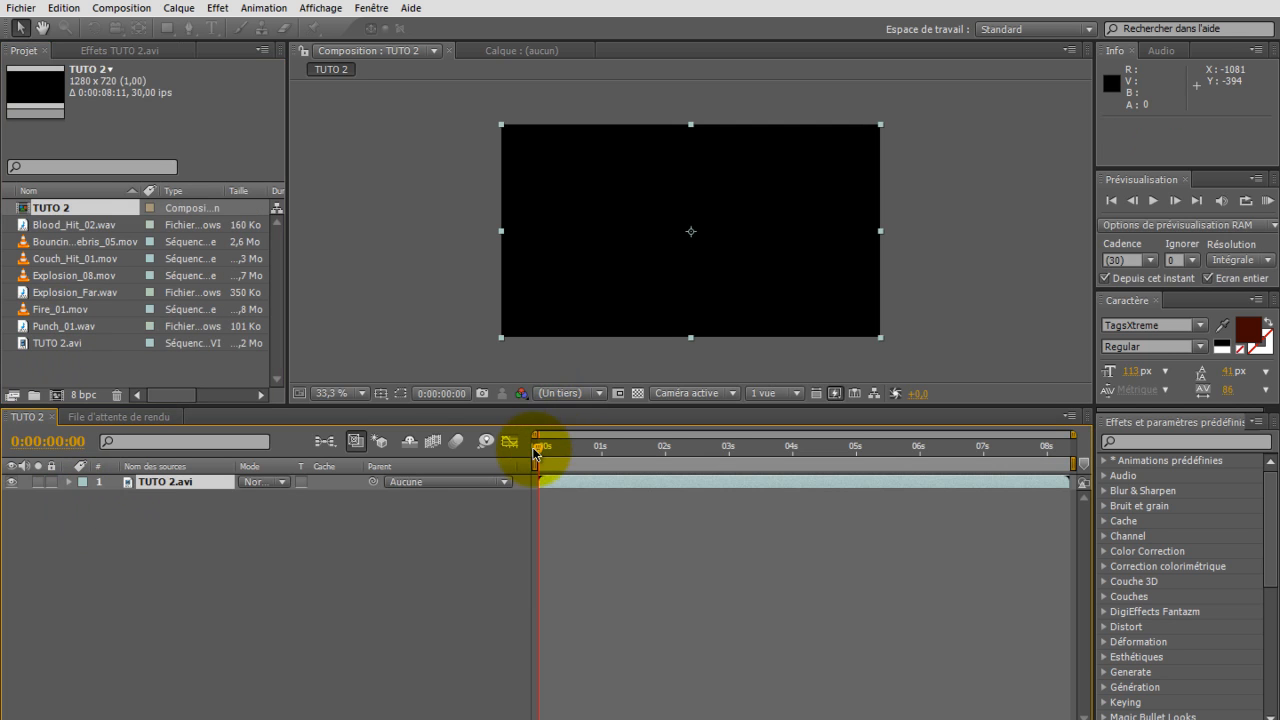
pyautogui.click(628, 450)
pyautogui.moveTo(631, 456); pyautogui.dragTo(530, 480)
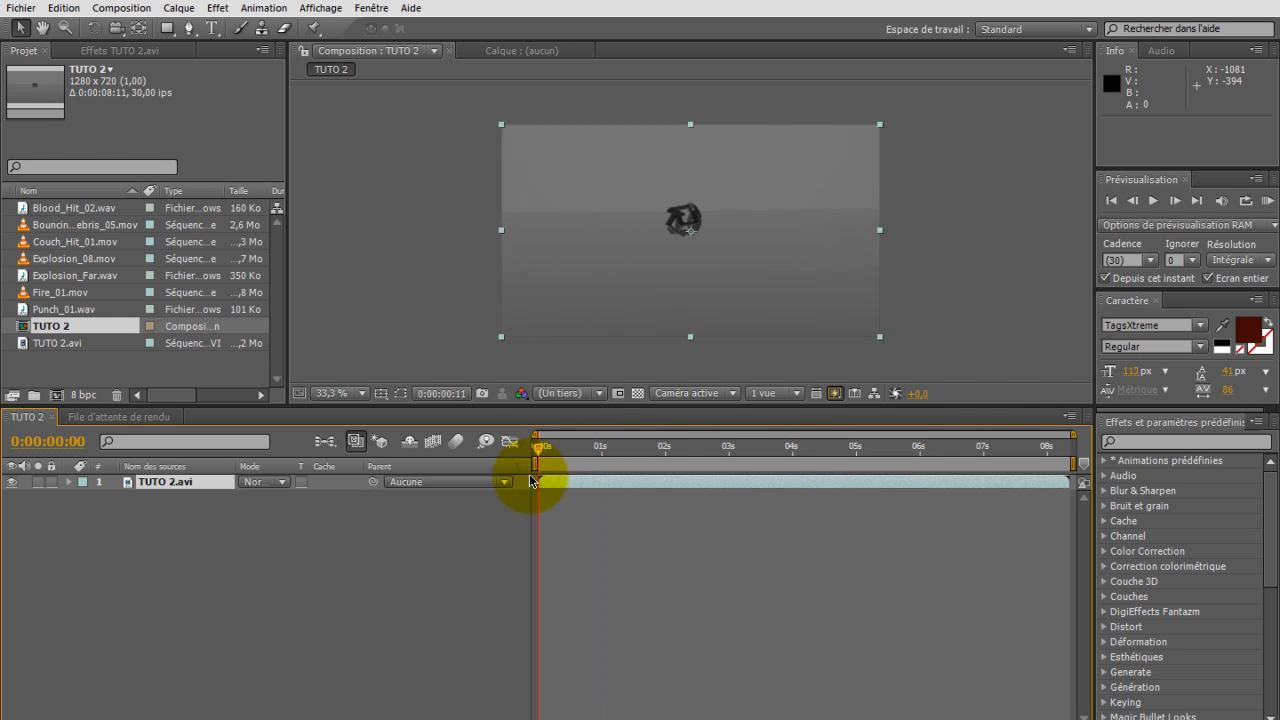
# Step: Add Fire_01.mov, Explosion_08.mov, Couch_Hit_01.mov and Bouncing_Debris_05.mov as layers stacked in that order above TUTO 2.avi
pyautogui.click(47, 364)
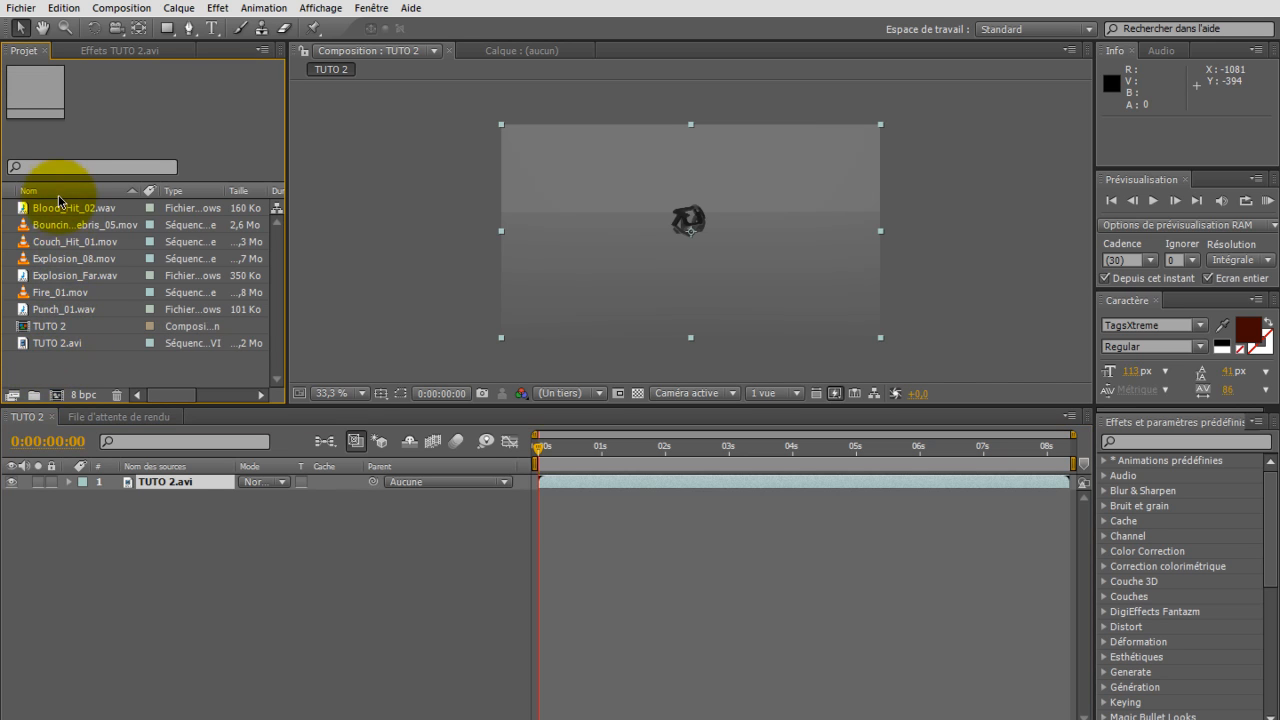
pyautogui.click(55, 294)
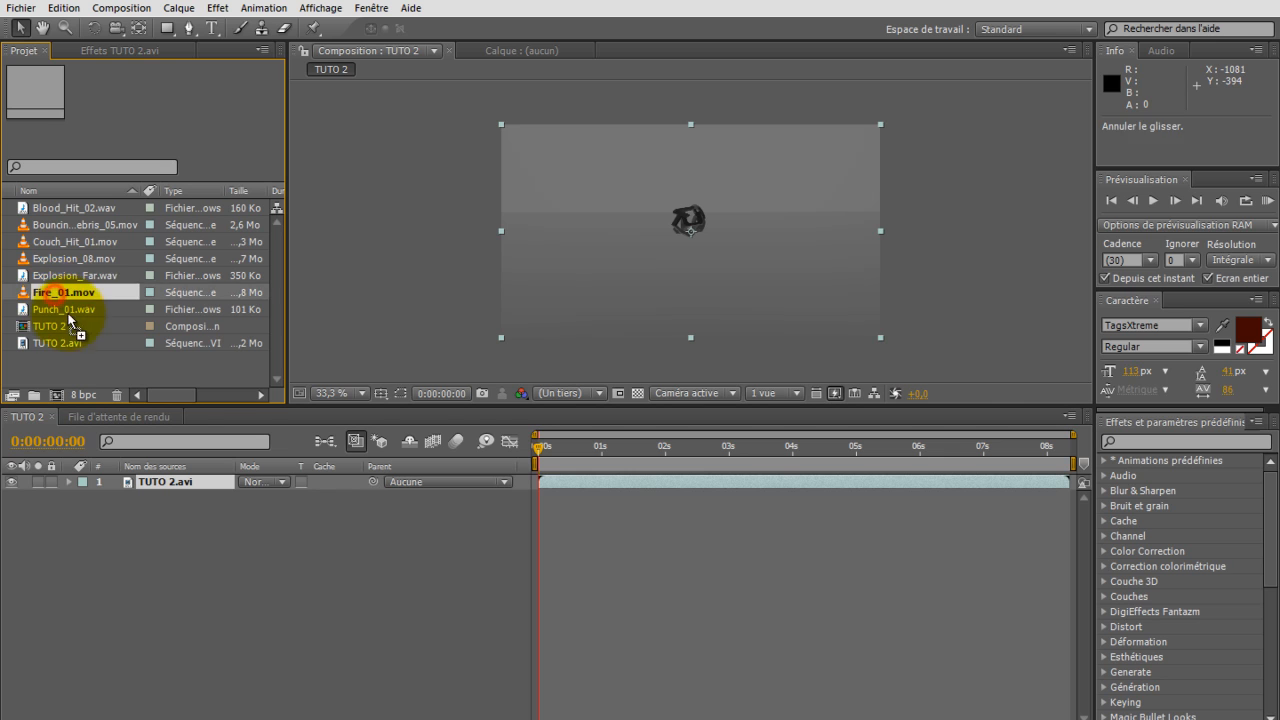
pyautogui.click(246, 323)
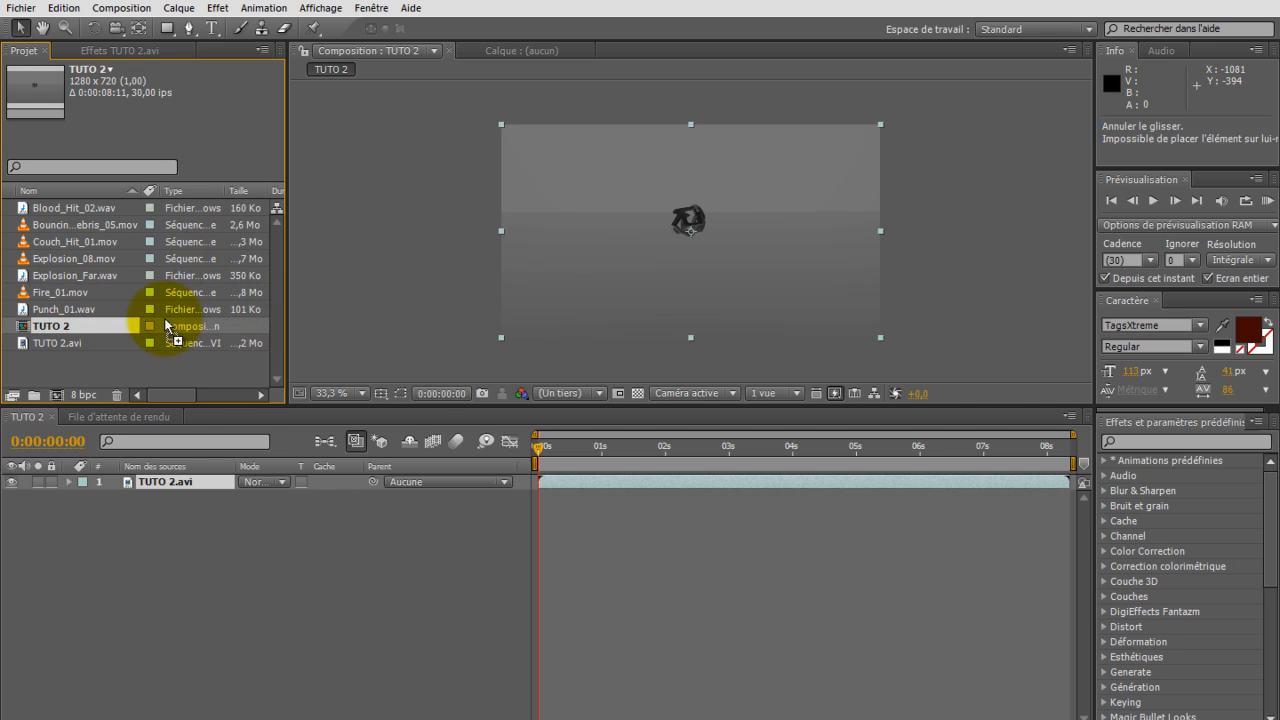
pyautogui.moveTo(60, 296); pyautogui.dragTo(64, 484)
pyautogui.moveTo(62, 259); pyautogui.dragTo(108, 484)
pyautogui.moveTo(70, 243); pyautogui.dragTo(124, 482)
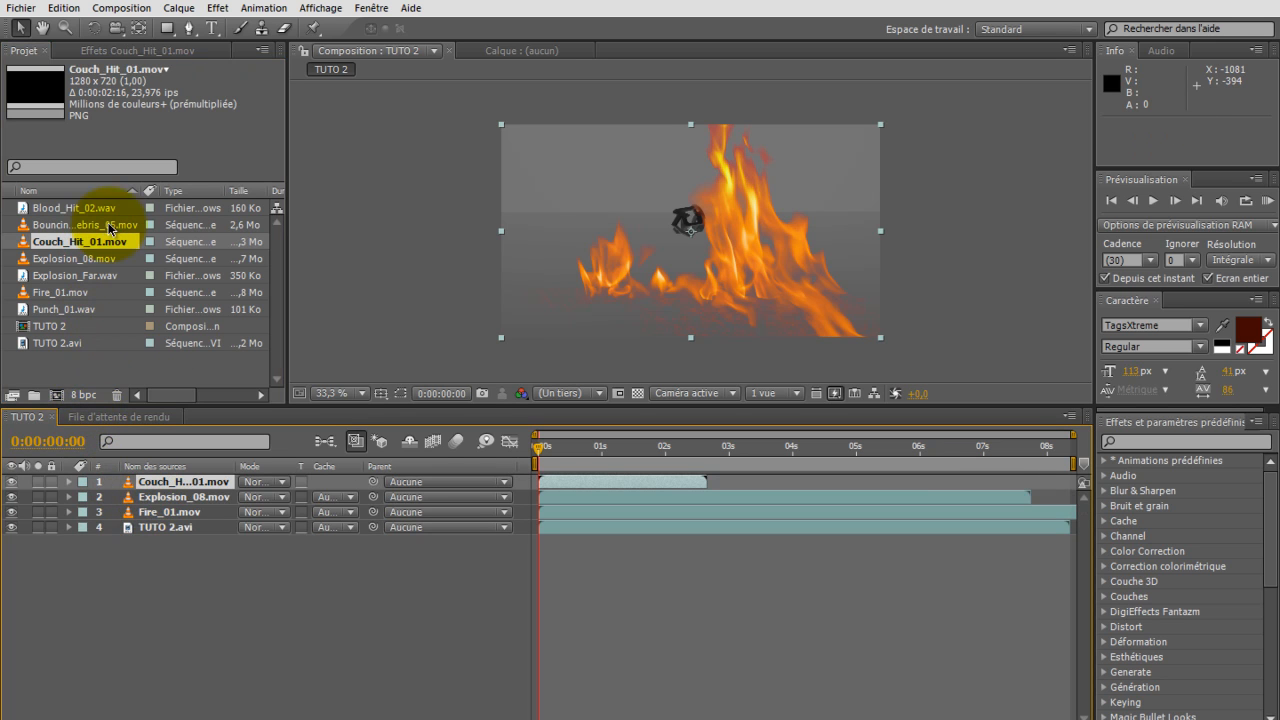
pyautogui.moveTo(75, 225); pyautogui.dragTo(172, 483)
# Step: Shift the Bouncing_Debris_05, Couch_Hit_01 and Explosion_08 layers later, starting at 4:06, about 5:23 and 4:14
pyautogui.moveTo(668, 480); pyautogui.dragTo(935, 471)
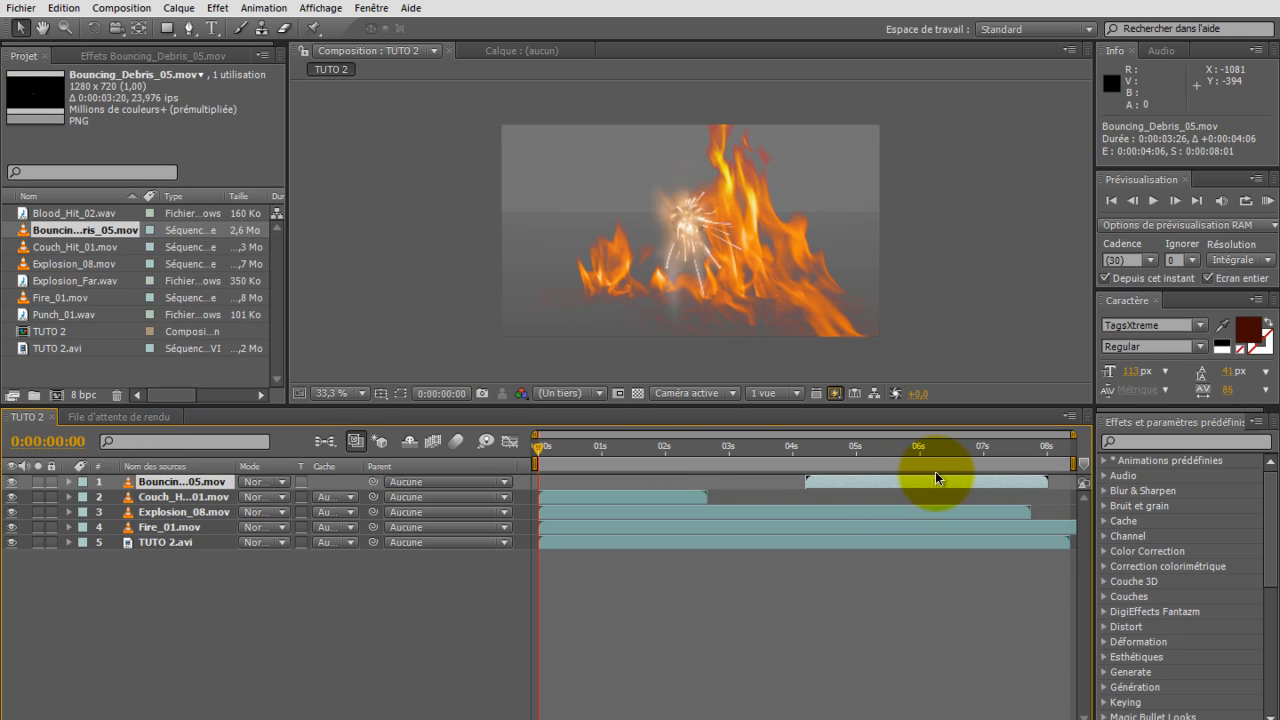
pyautogui.moveTo(596, 495); pyautogui.dragTo(976, 494)
pyautogui.moveTo(817, 507); pyautogui.dragTo(1080, 512)
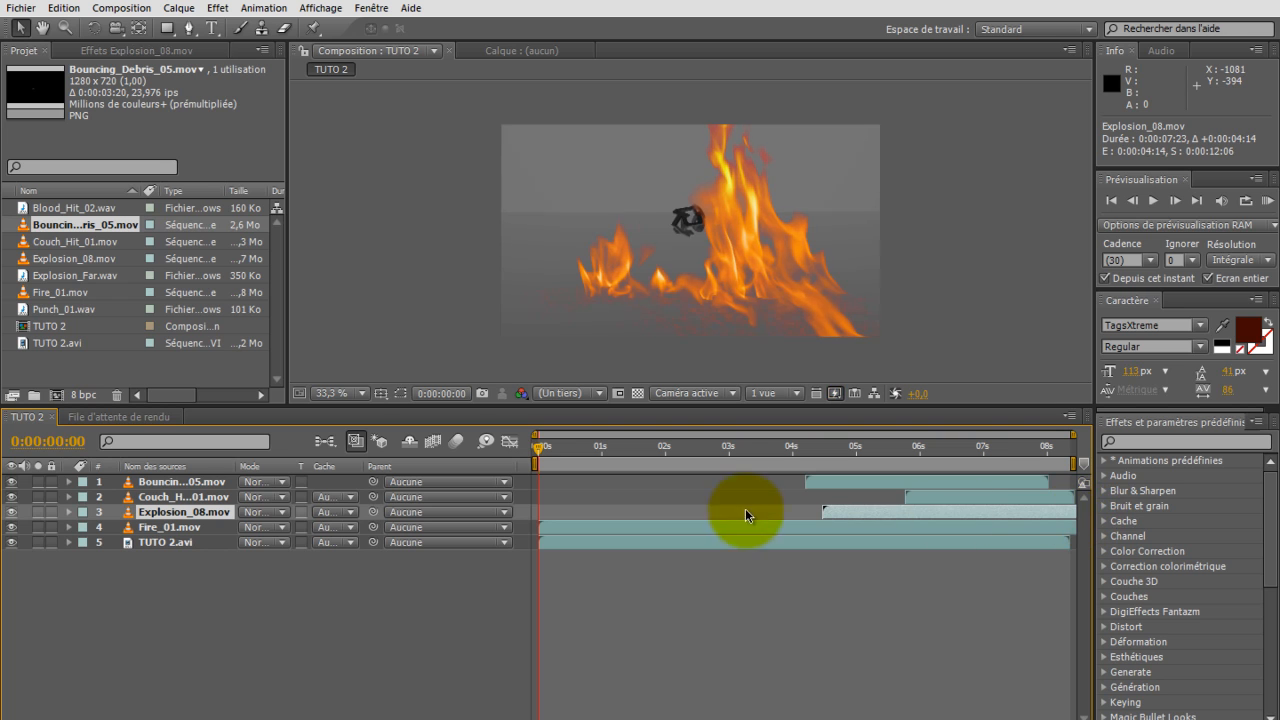
# Step: Start the Fire_01.mov layer at 2:22, where the object is falling, and trim it to end at 3:15
pyautogui.moveTo(586, 525); pyautogui.dragTo(770, 527)
pyautogui.moveTo(553, 453); pyautogui.dragTo(717, 437)
pyautogui.click(792, 527)
pyautogui.moveTo(792, 527); pyautogui.dragTo(682, 523)
pyautogui.moveTo(524, 532); pyautogui.dragTo(238, 543)
pyautogui.moveTo(975, 528); pyautogui.dragTo(760, 530)
pyautogui.moveTo(902, 526); pyautogui.dragTo(751, 530)
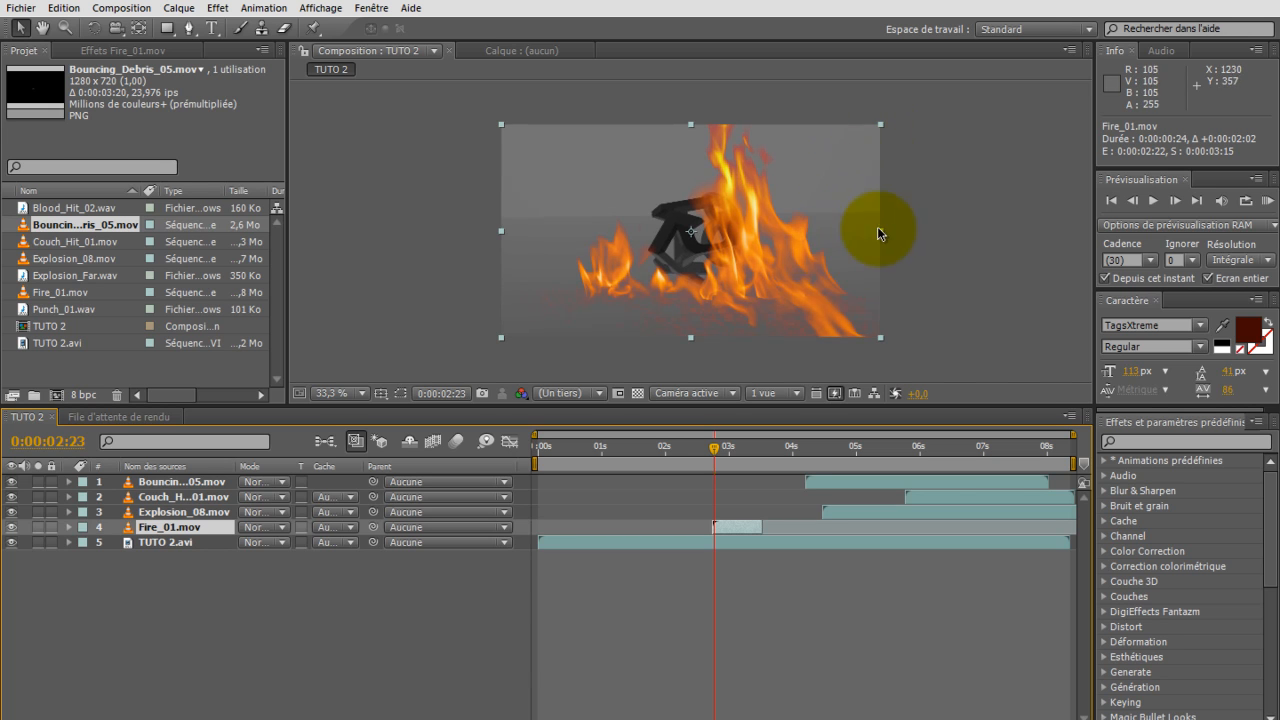
# Step: Scale the Fire_01.mov layer down to about two thirds and position it over the falling letters at 553, 318
pyautogui.click(885, 124)
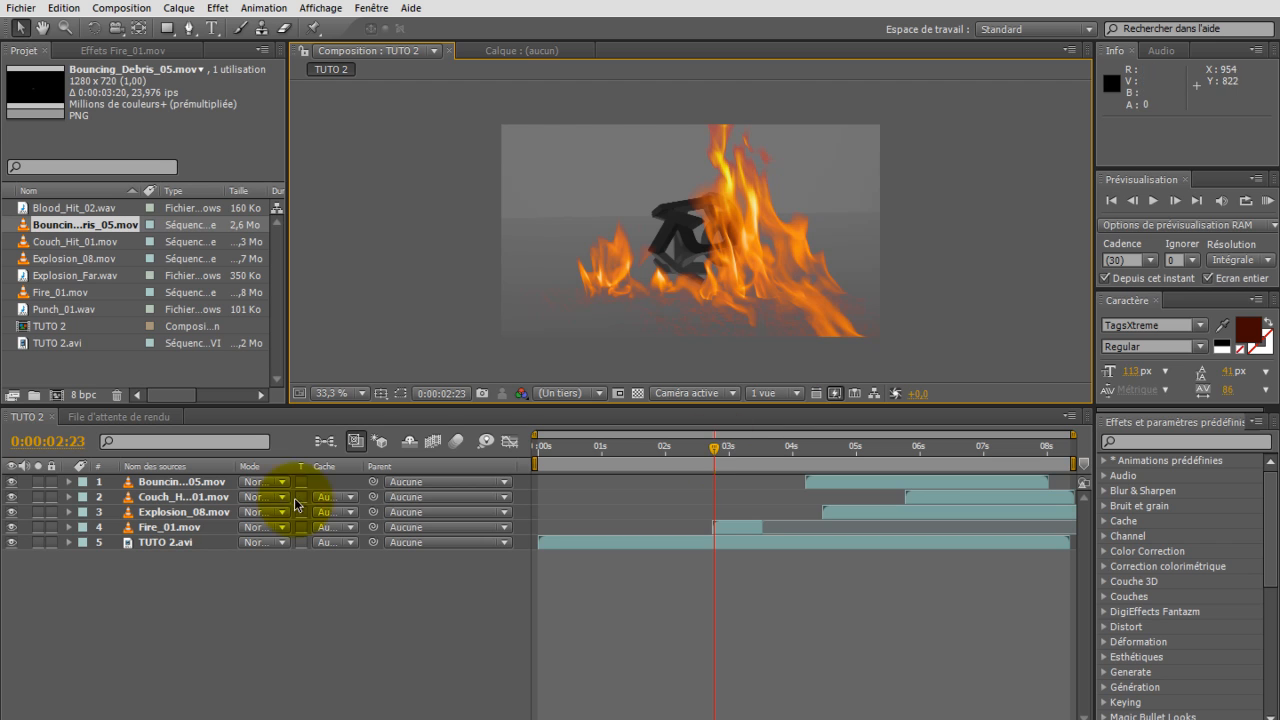
pyautogui.click(169, 529)
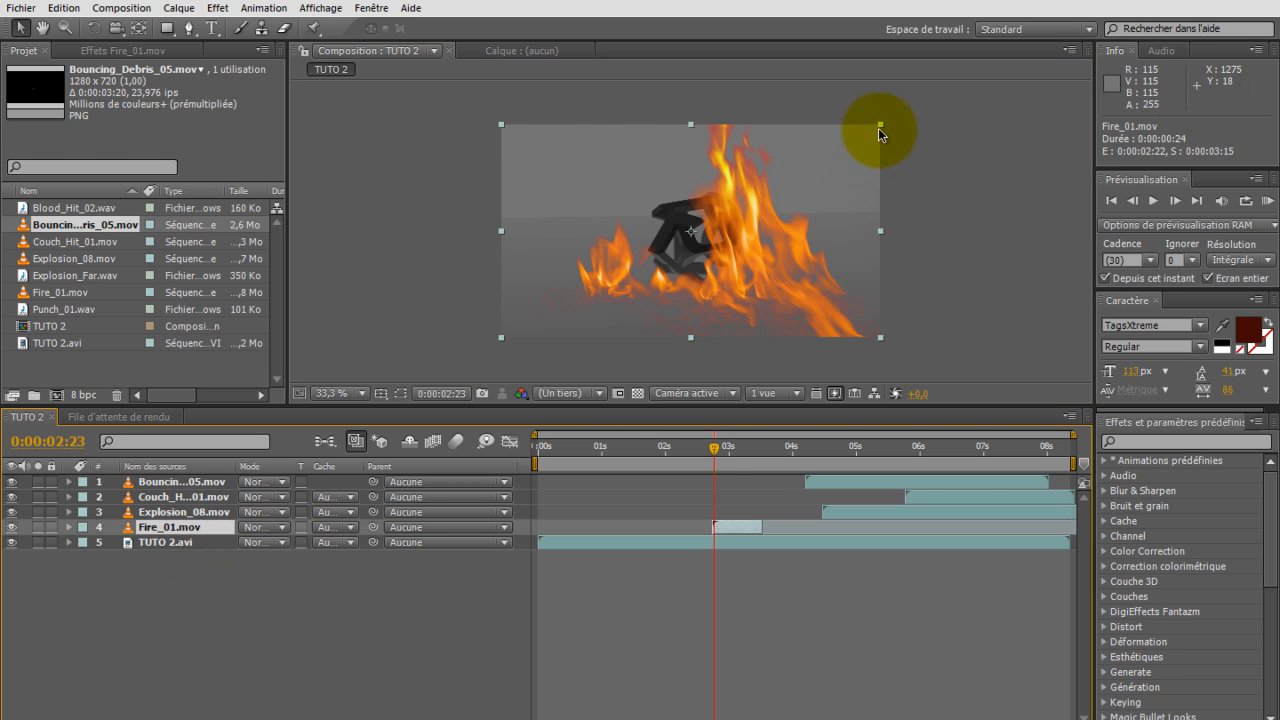
pyautogui.moveTo(879, 125); pyautogui.dragTo(819, 153)
pyautogui.moveTo(747, 201); pyautogui.dragTo(721, 189)
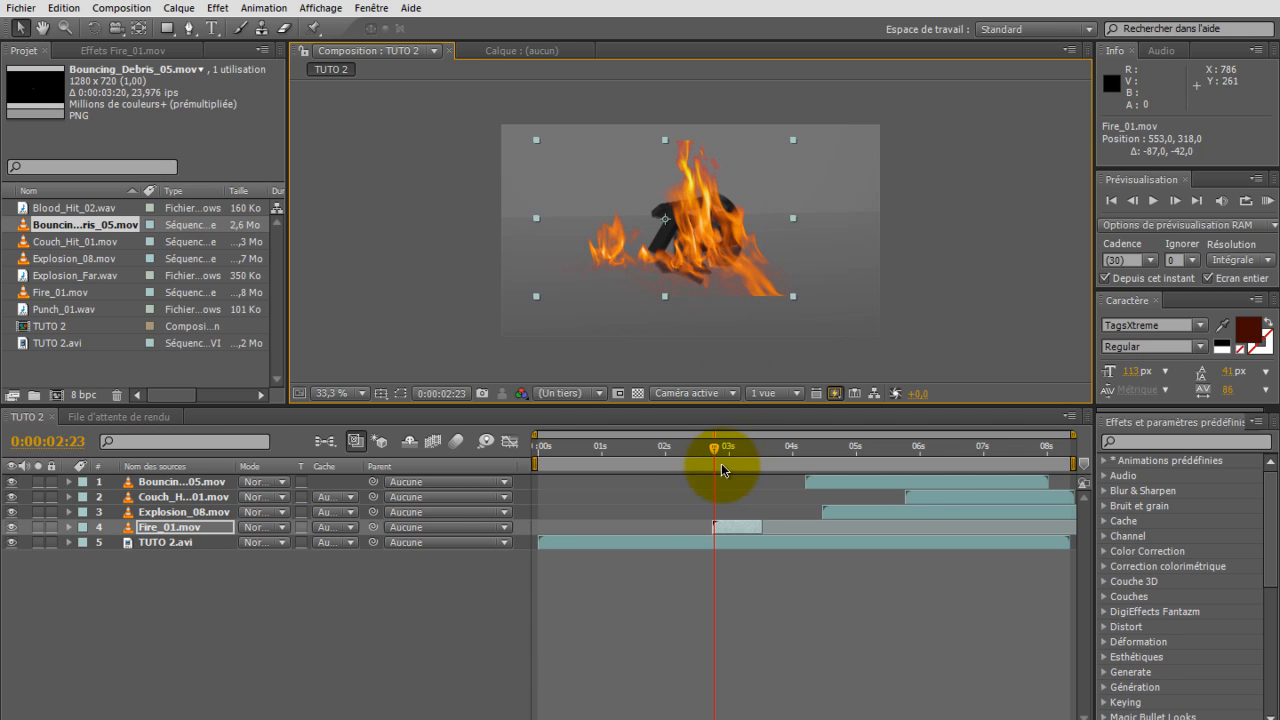
# Step: Extend the end of the Fire_01.mov layer to about 4:01, where the letters reach the ground
pyautogui.moveTo(728, 443); pyautogui.dragTo(799, 460)
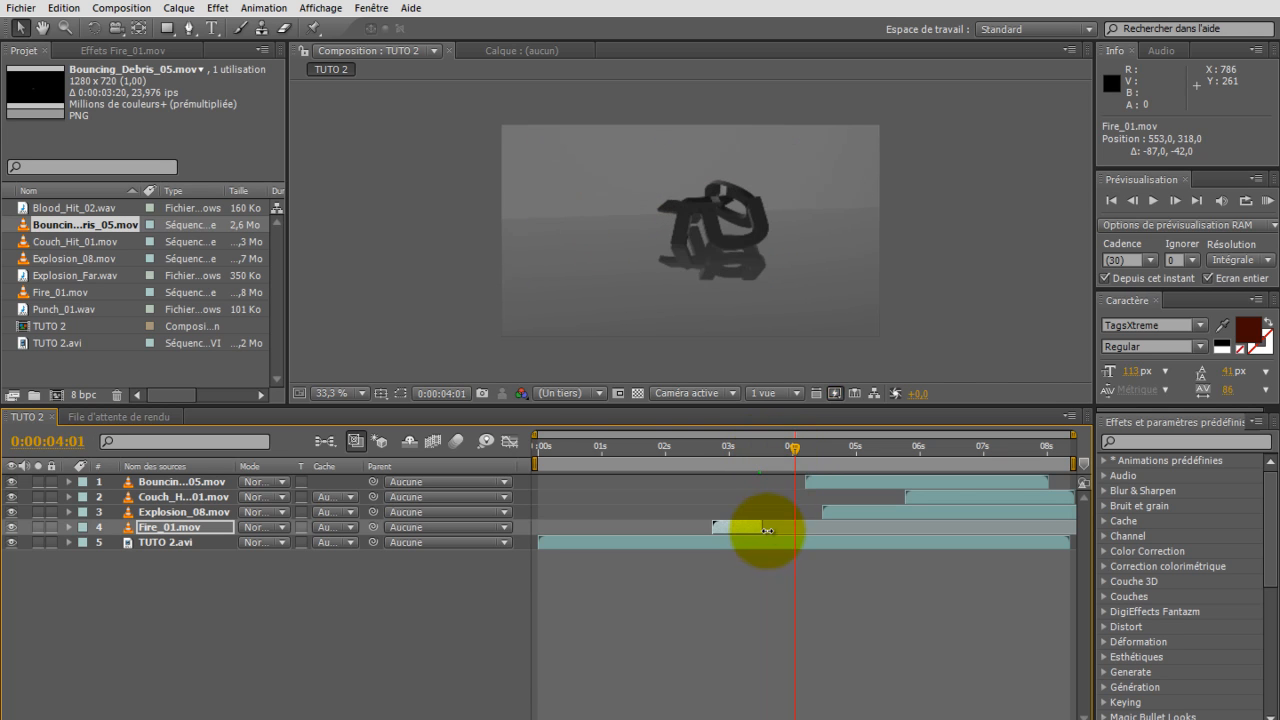
pyautogui.moveTo(763, 528); pyautogui.dragTo(514, 512)
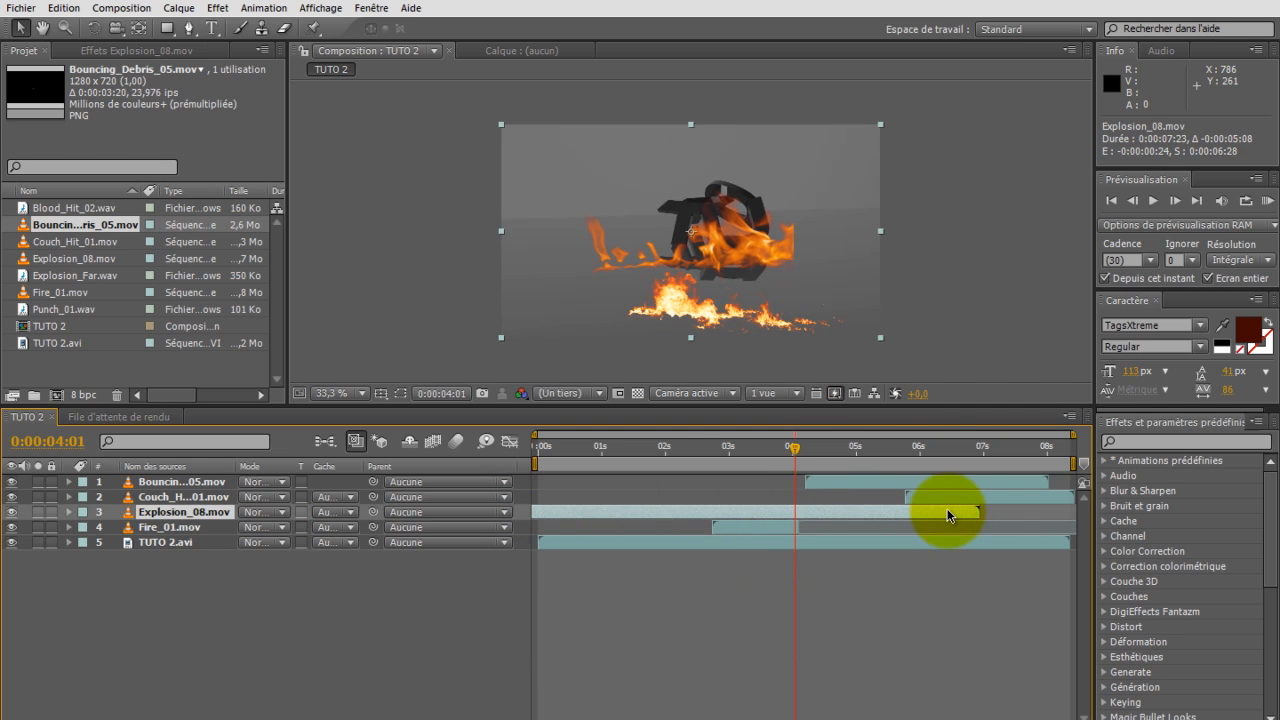
# Step: Trim Explosion_08.mov to run from about 3:28 to 5:07, position it at 643, 168 and place it beneath Fire_01.mov
pyautogui.moveTo(979, 511); pyautogui.dragTo(836, 516)
pyautogui.moveTo(708, 298); pyautogui.dragTo(709, 242)
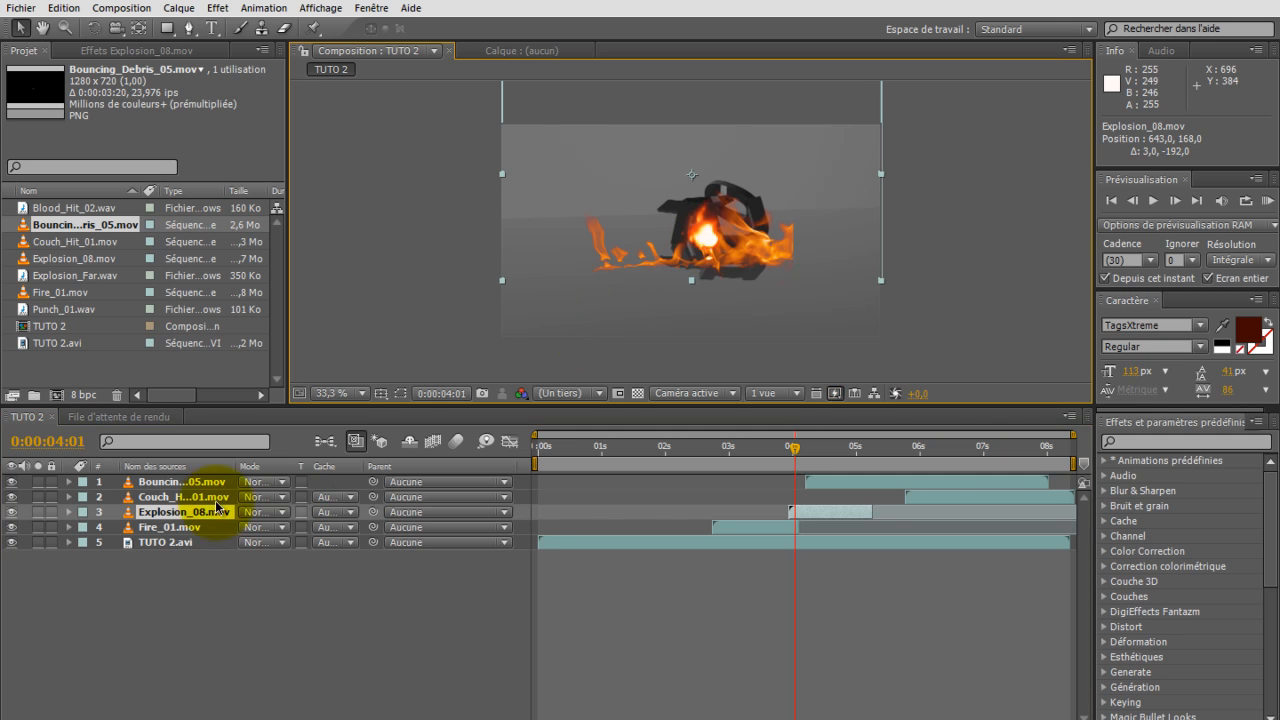
pyautogui.moveTo(172, 528); pyautogui.dragTo(172, 514)
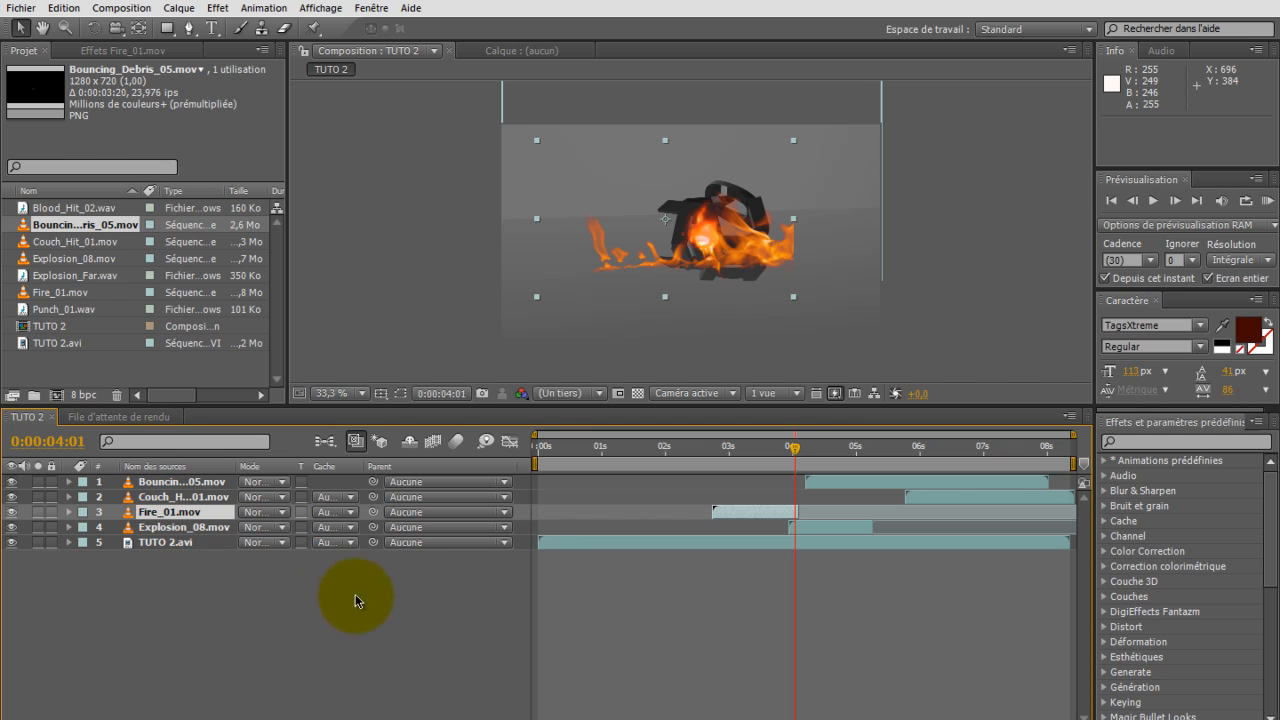
pyautogui.moveTo(800, 453); pyautogui.dragTo(808, 456)
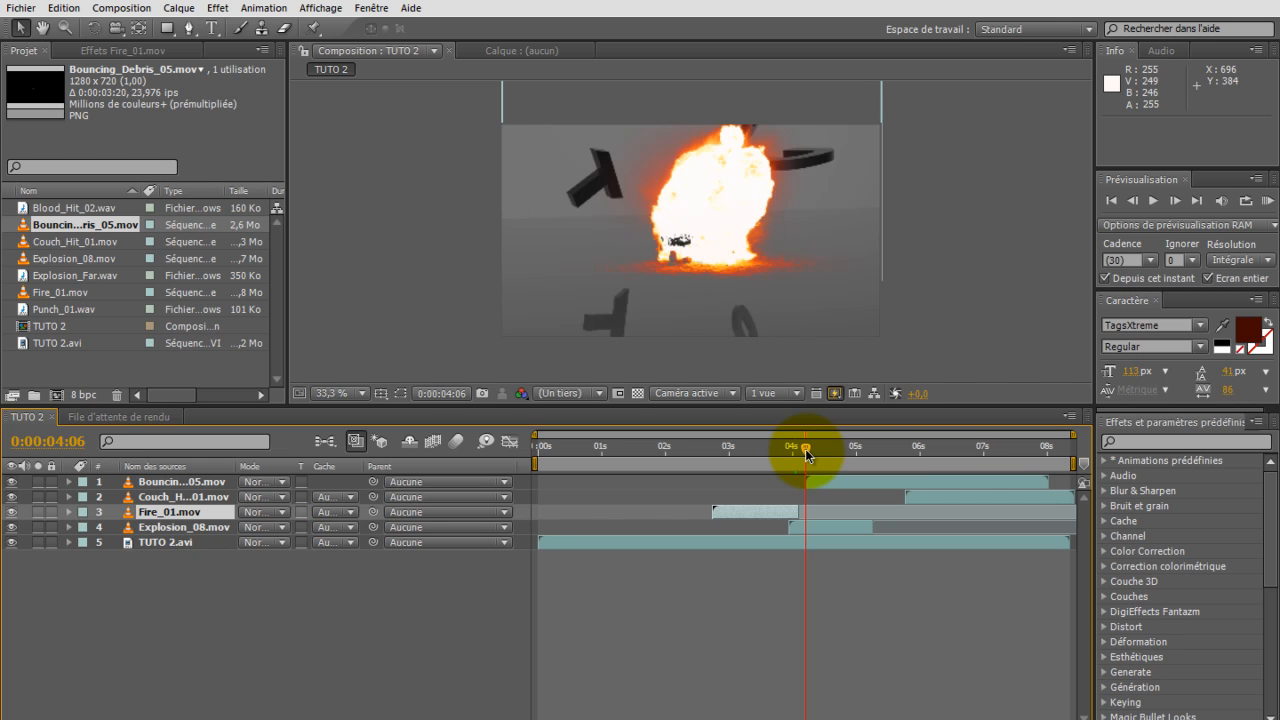
pyautogui.moveTo(806, 452); pyautogui.dragTo(864, 455)
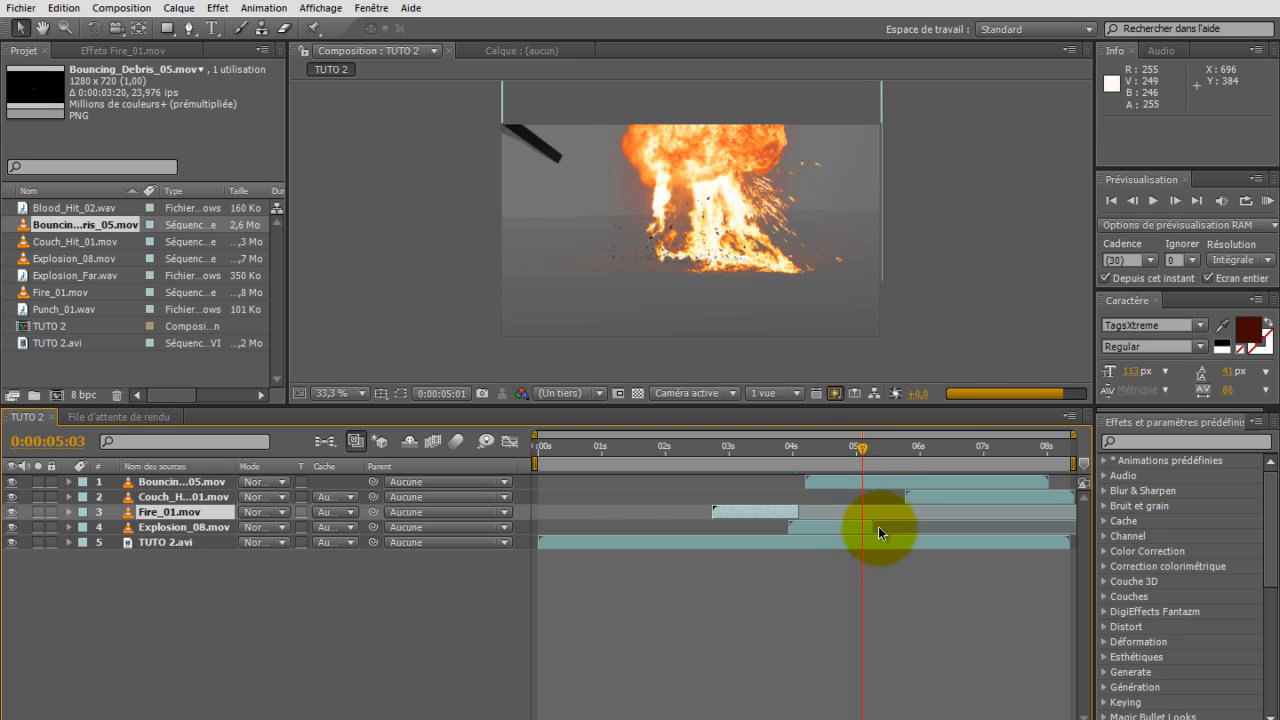
# Step: Trim the Couch_Hit_01.mov layer to 6 frames and the Bouncing_Debris_05.mov layer to 9 frames
pyautogui.moveTo(860, 456); pyautogui.dragTo(919, 458)
pyautogui.moveTo(966, 498); pyautogui.dragTo(893, 500)
pyautogui.moveTo(999, 493); pyautogui.dragTo(842, 498)
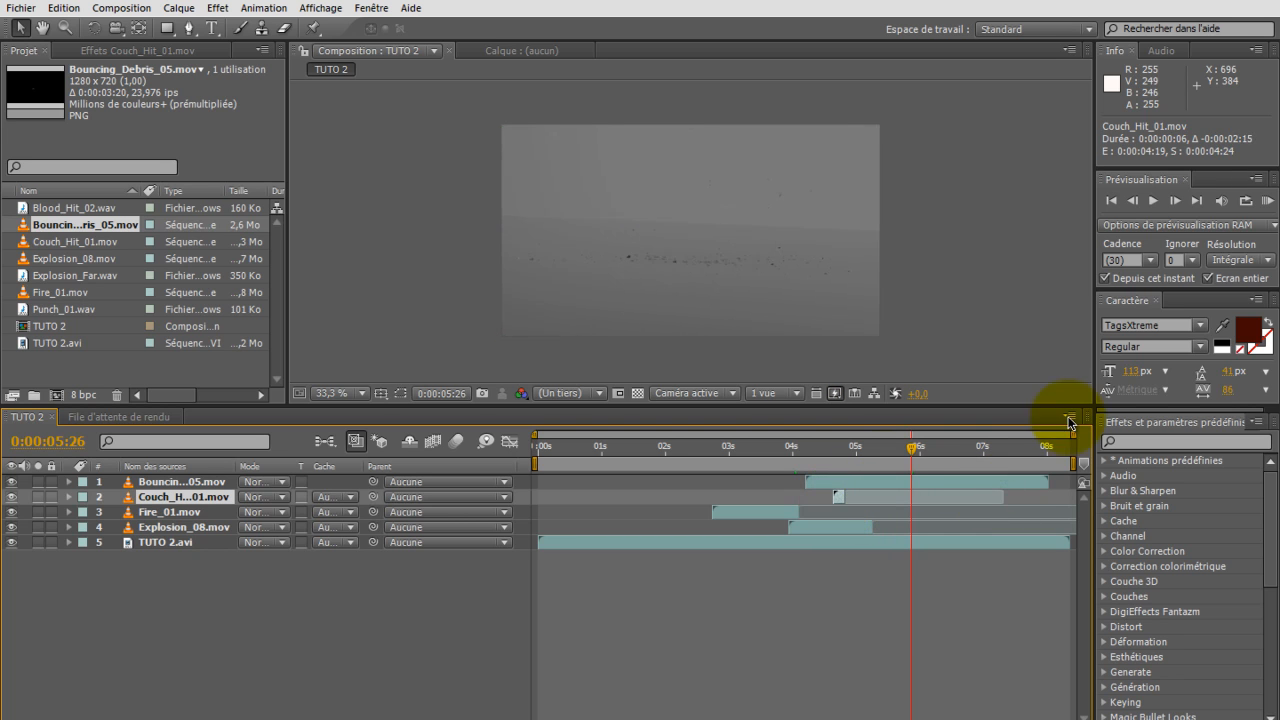
pyautogui.moveTo(1048, 482); pyautogui.dragTo(815, 485)
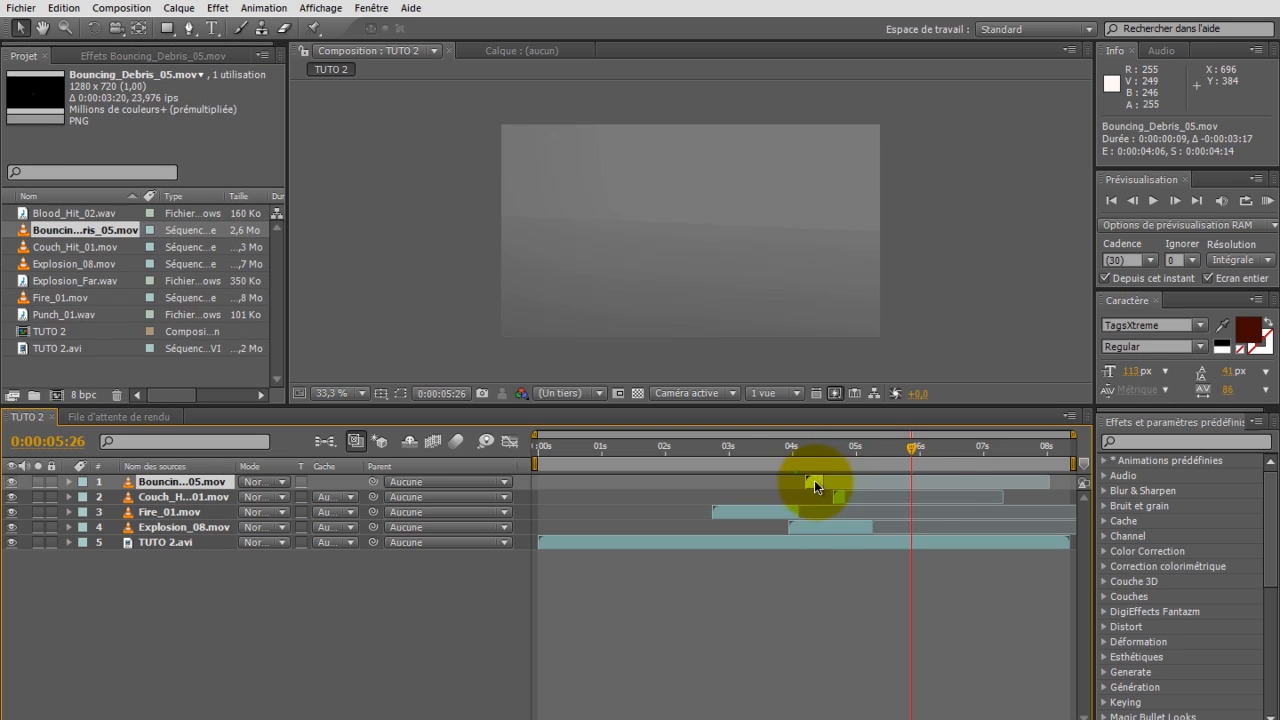
# Step: Move the trimmed Couch_Hit_01 and Bouncing_Debris_05 layers to about 7:08 and set the current time to 6:25
pyautogui.moveTo(917, 482); pyautogui.dragTo(991, 482)
pyautogui.moveTo(840, 498); pyautogui.dragTo(949, 454)
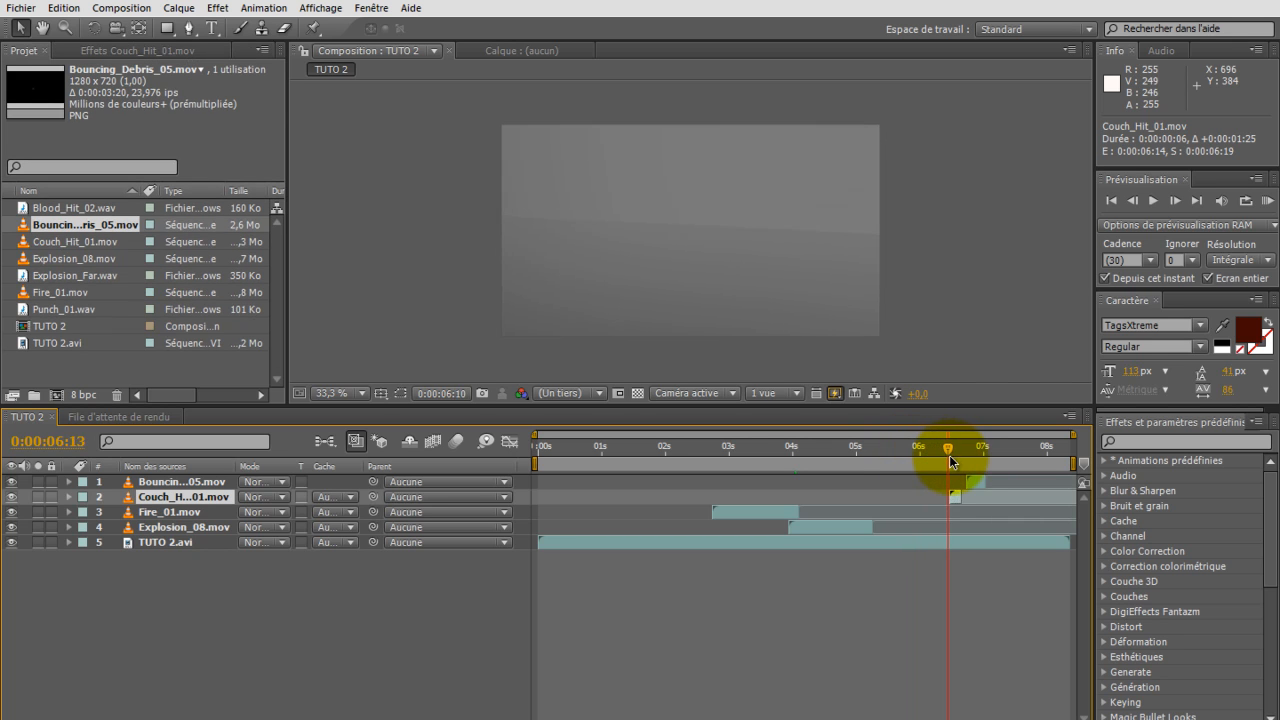
pyautogui.moveTo(957, 497); pyautogui.dragTo(972, 454)
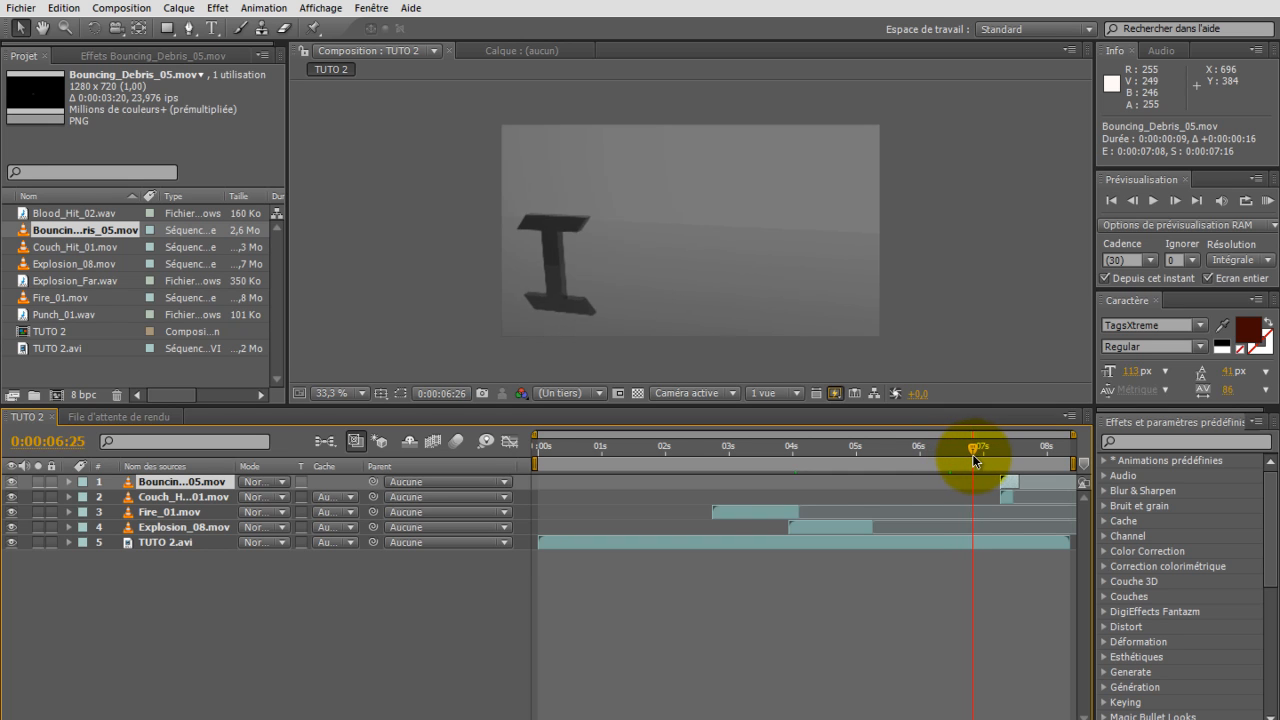
# Step: Start Couch_Hit_01.mov at 6:25, the frame where the first letter lands, and position it over the letter at 184, 513
pyautogui.click(1136, 202)
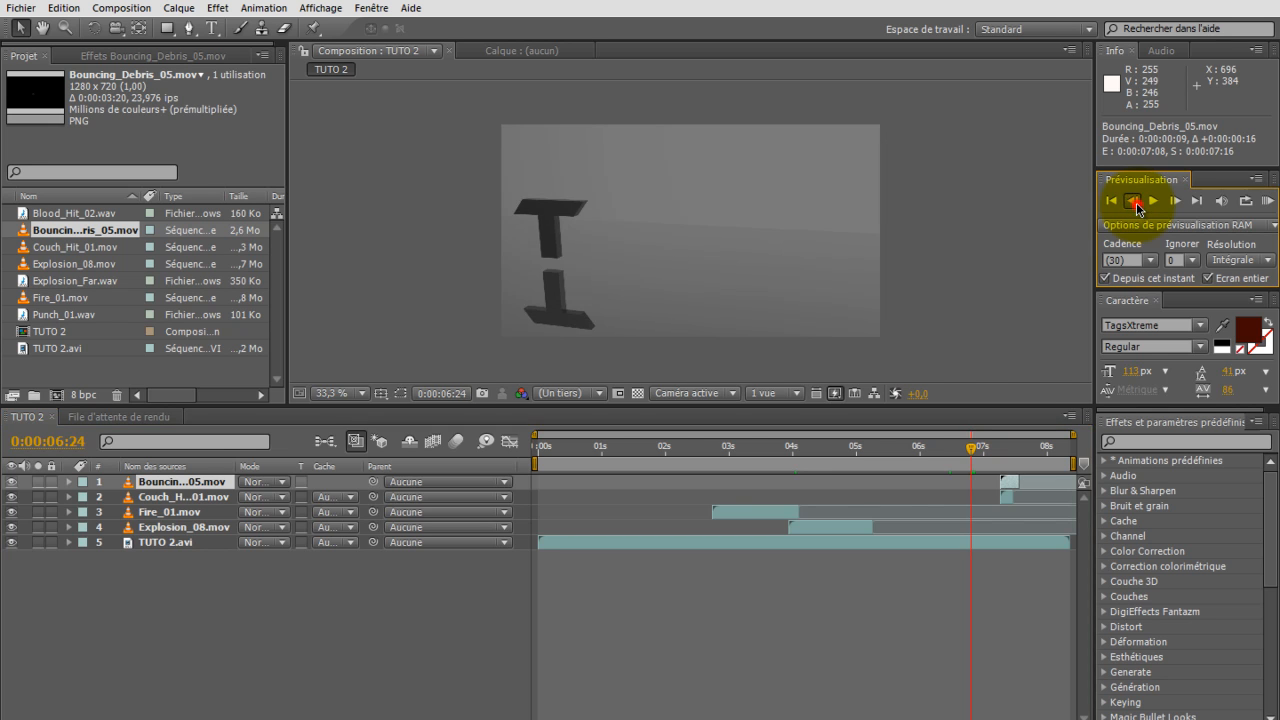
pyautogui.click(1136, 202)
pyautogui.click(1174, 202)
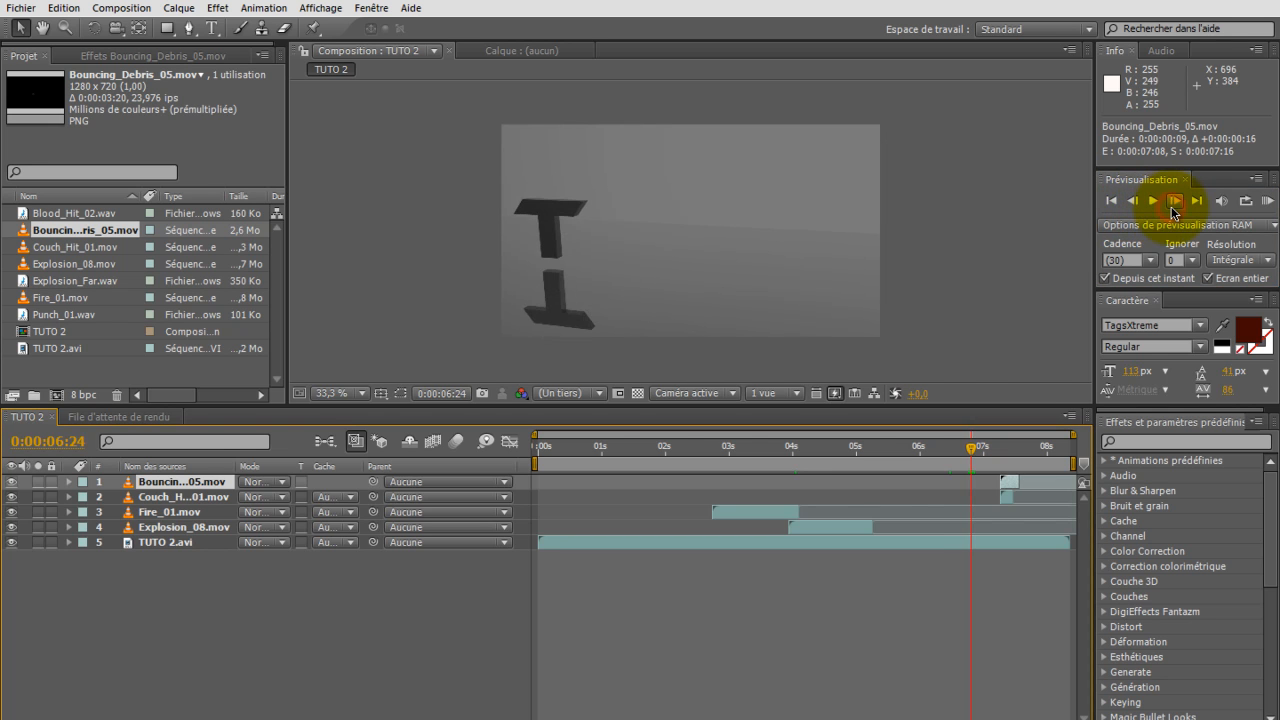
pyautogui.click(1174, 202)
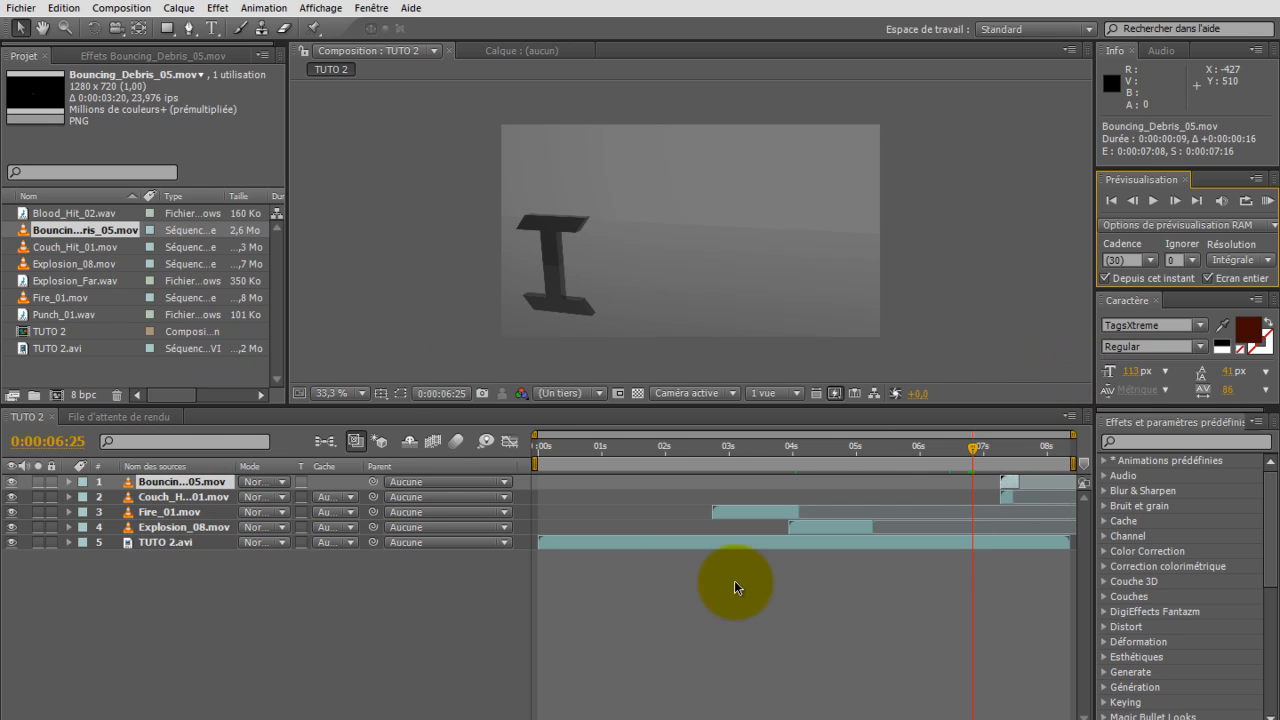
pyautogui.moveTo(1002, 503); pyautogui.dragTo(979, 505)
pyautogui.moveTo(697, 230); pyautogui.dragTo(558, 271)
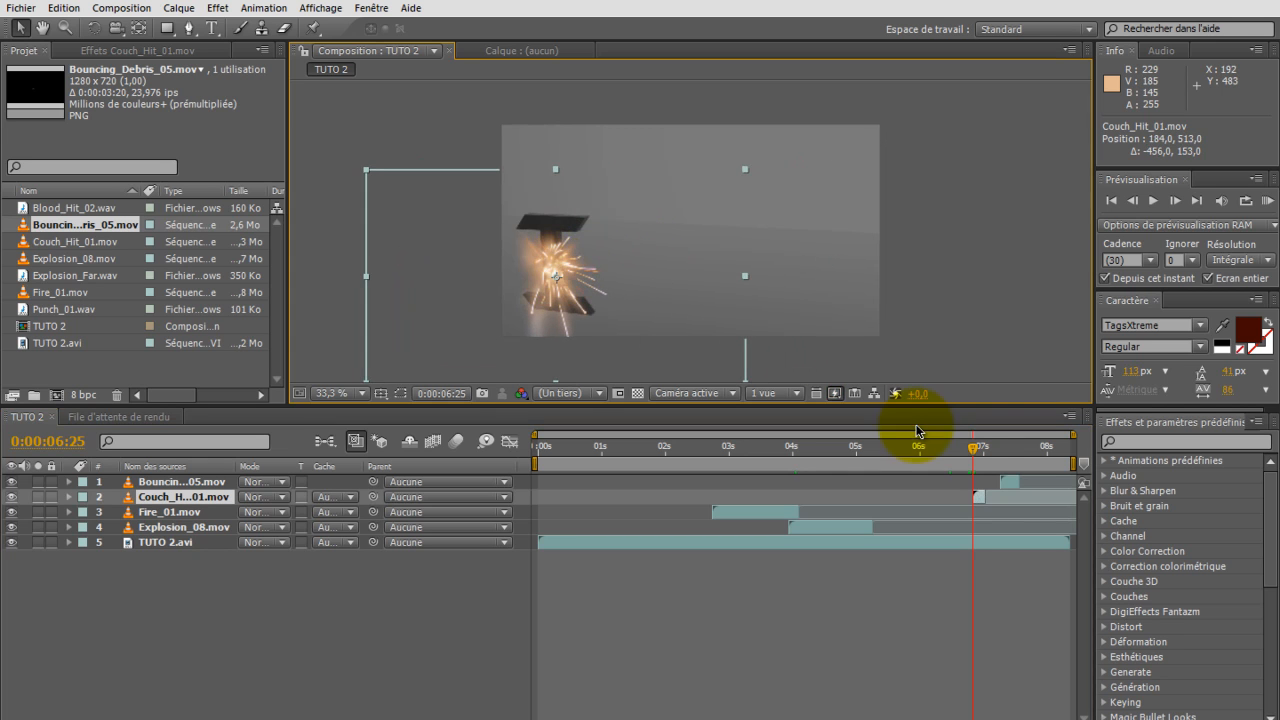
# Step: Start Bouncing_Debris_05.mov at 6:25, position it over the landed letter, and stack it beneath Couch_Hit_01.mov
pyautogui.click(1003, 484)
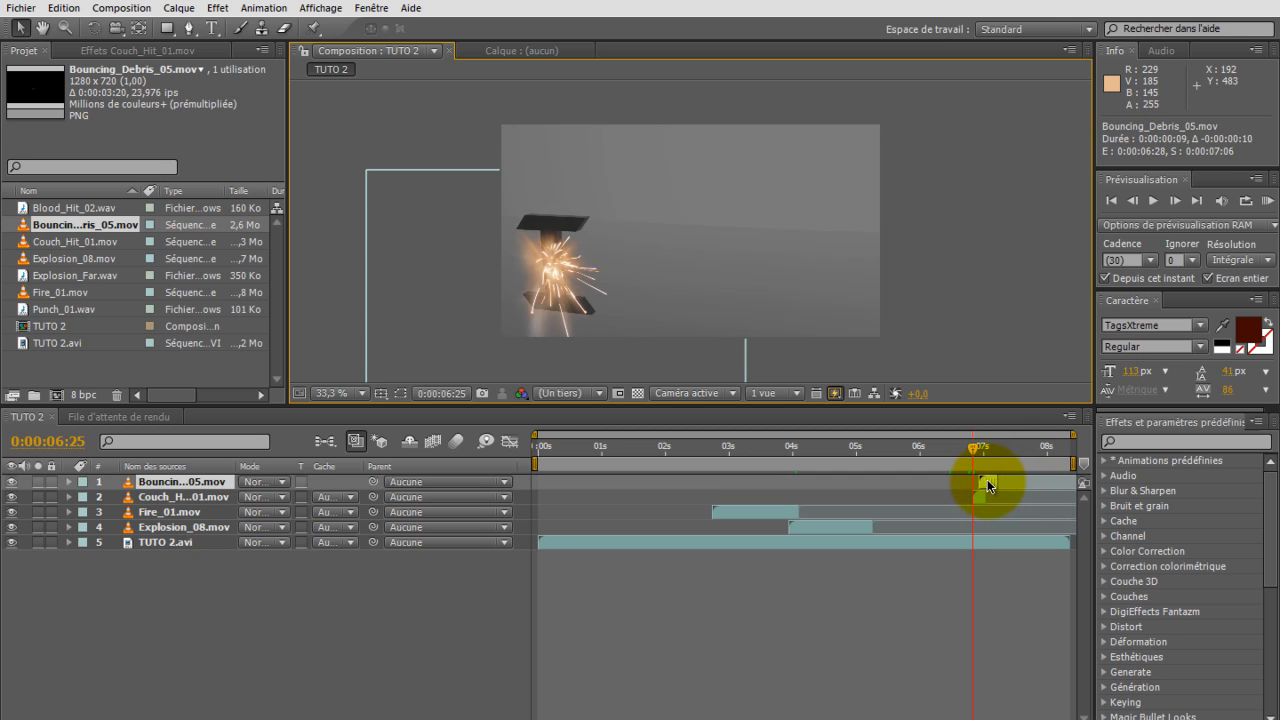
pyautogui.moveTo(983, 481); pyautogui.dragTo(983, 481)
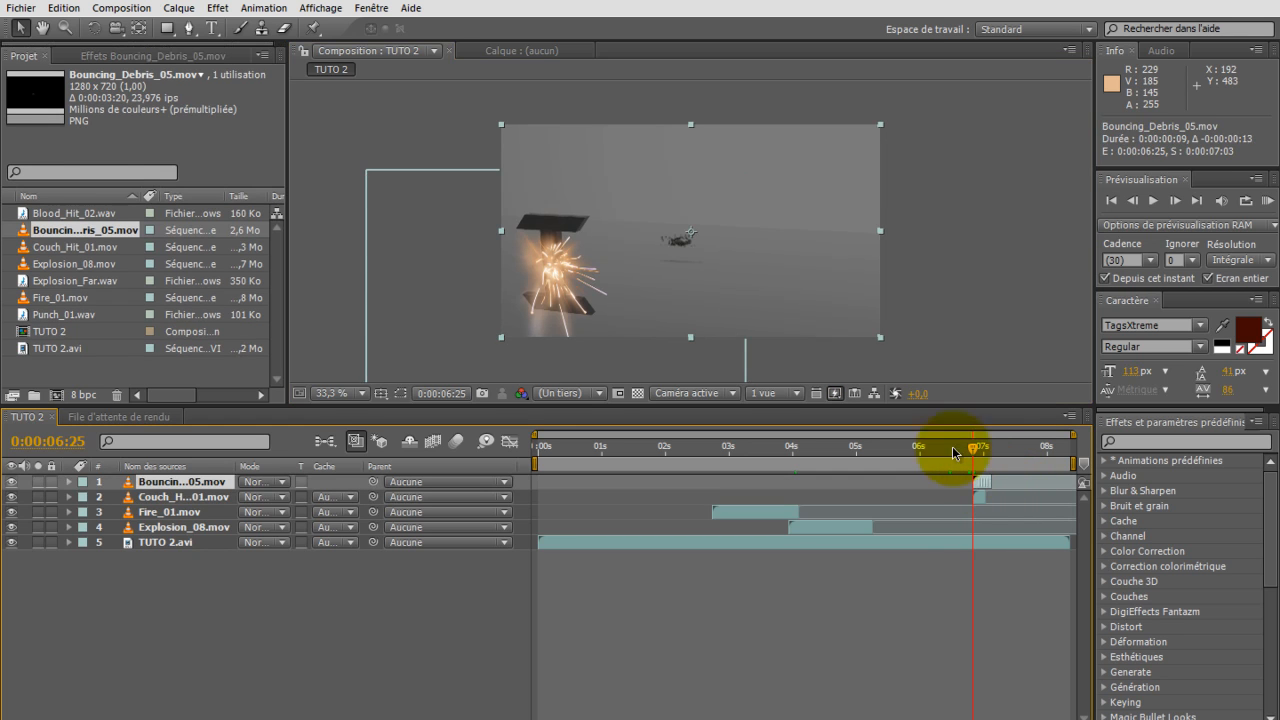
pyautogui.moveTo(698, 231); pyautogui.dragTo(548, 272)
pyautogui.click(203, 497)
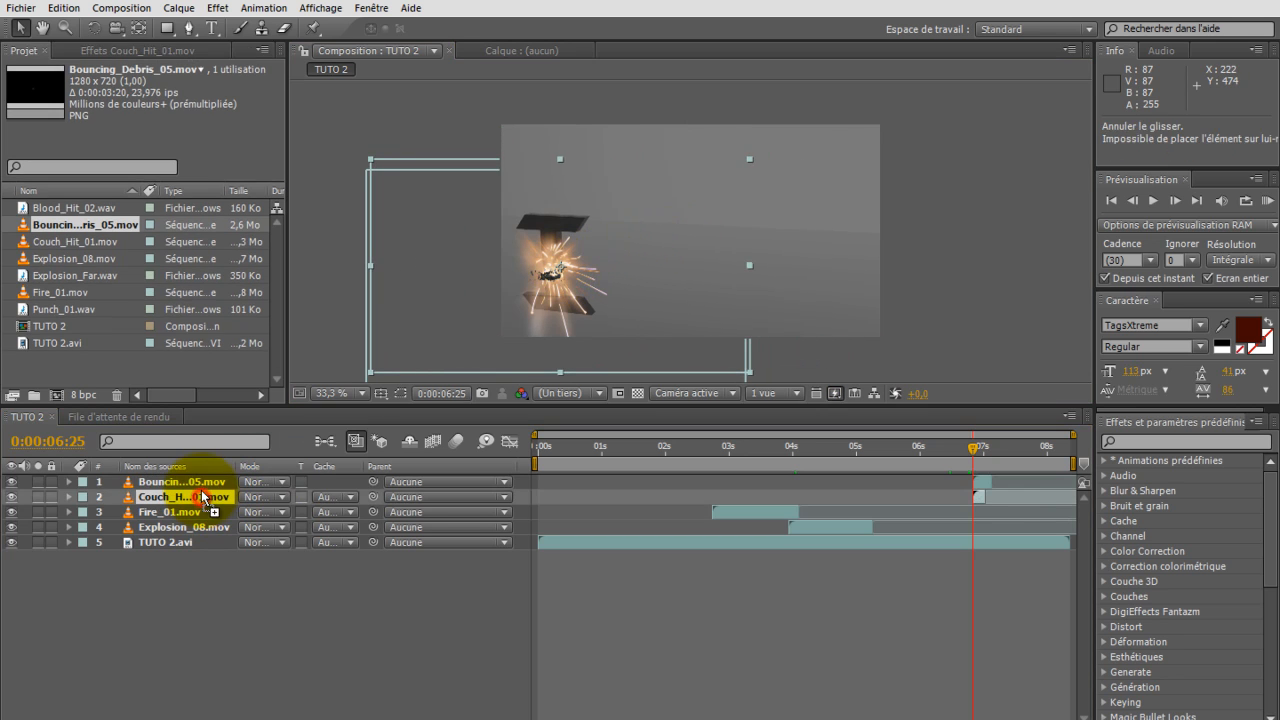
pyautogui.moveTo(200, 482); pyautogui.dragTo(200, 471)
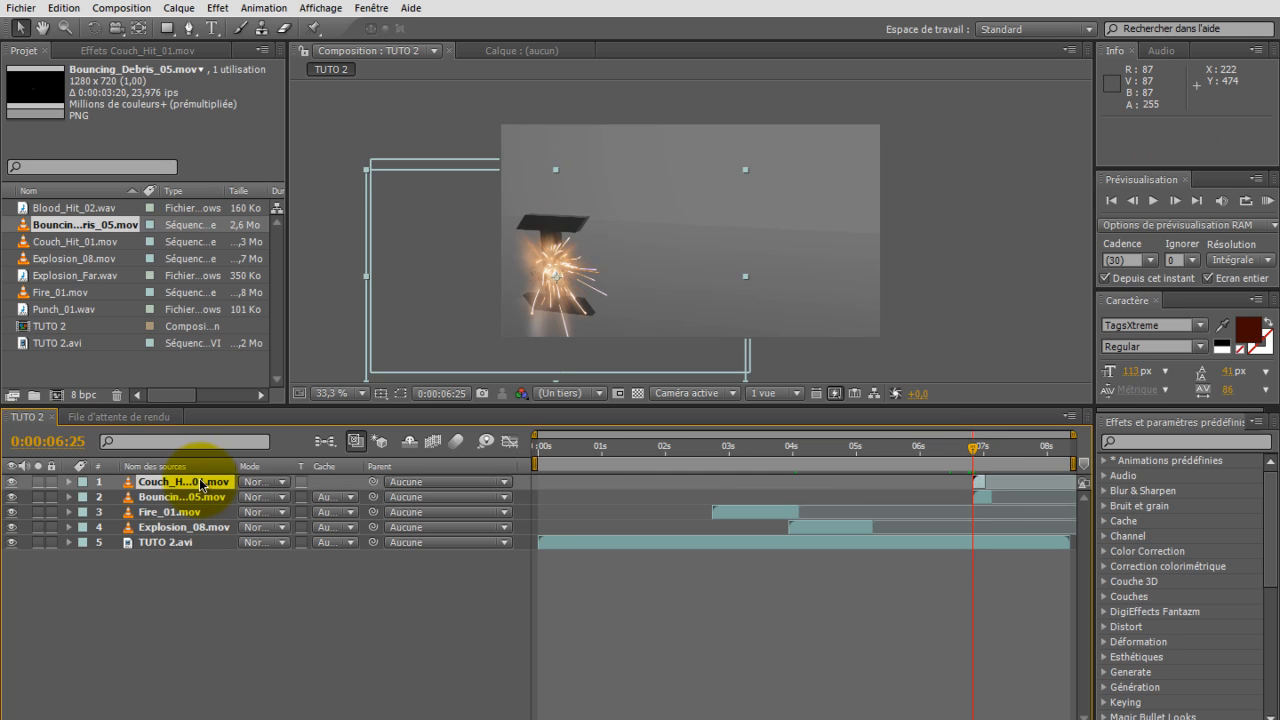
pyautogui.moveTo(978, 456); pyautogui.dragTo(989, 456)
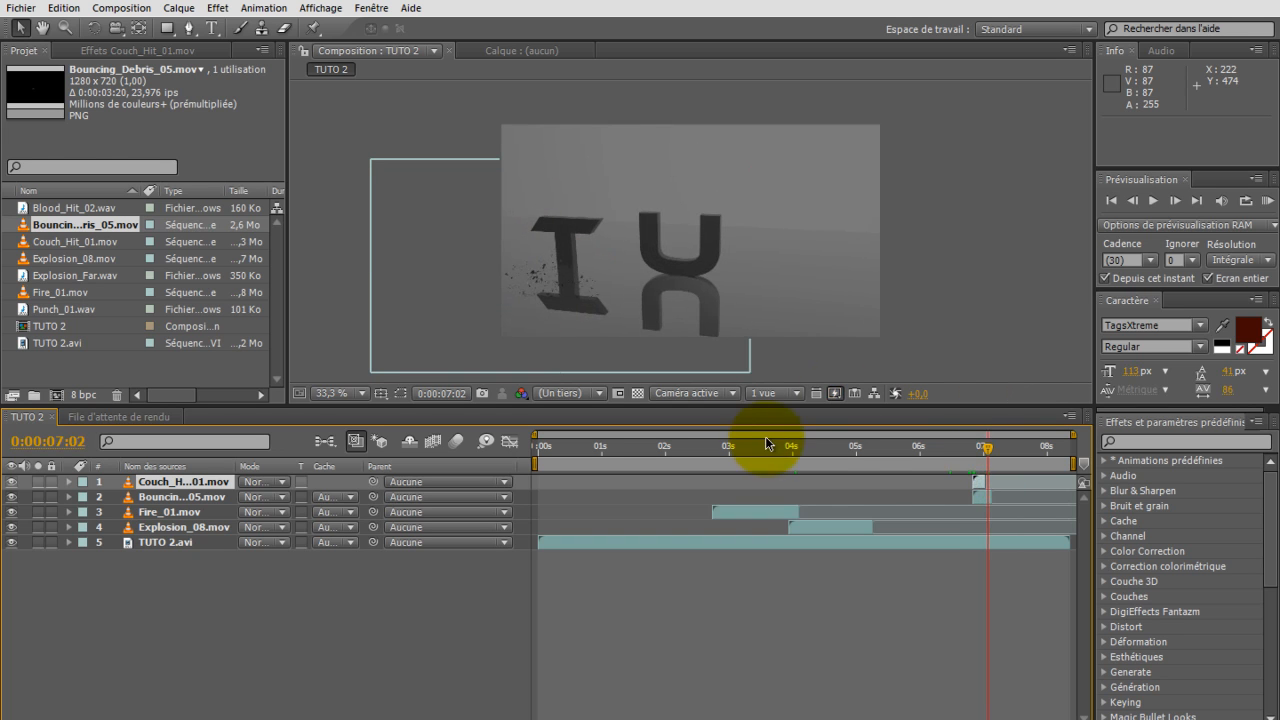
pyautogui.click(190, 592)
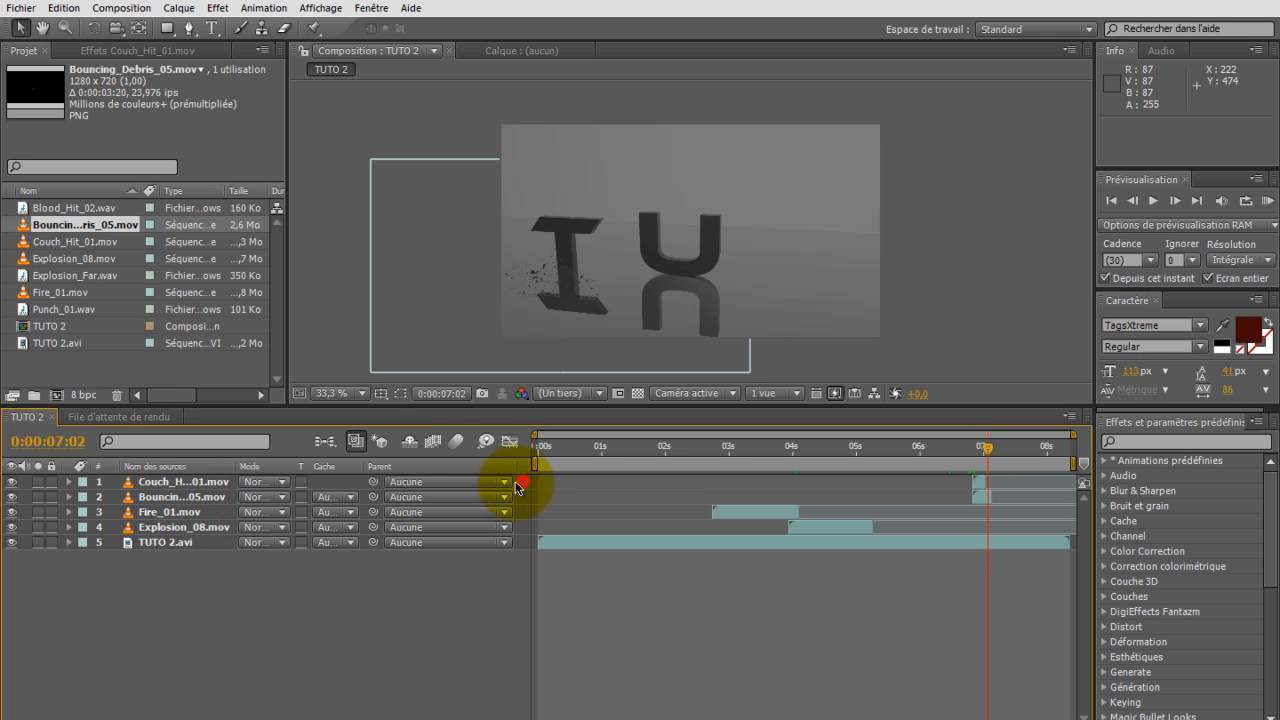
# Step: Duplicate the Couch_Hit_01.mov and Bouncing_Debris_05.mov layers and start the copies at 7:02, where the second letter lands
pyautogui.moveTo(520, 477); pyautogui.dragTo(412, 497)
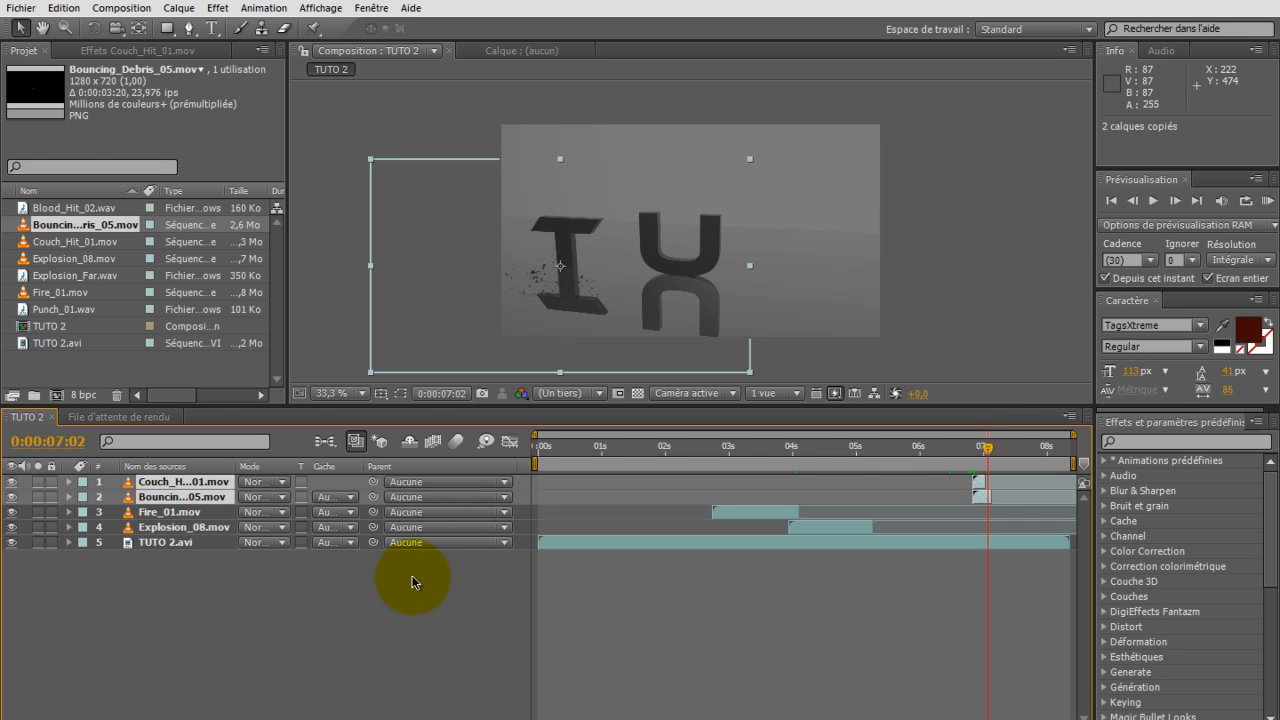
pyautogui.hotkey('ctrl', 'v')
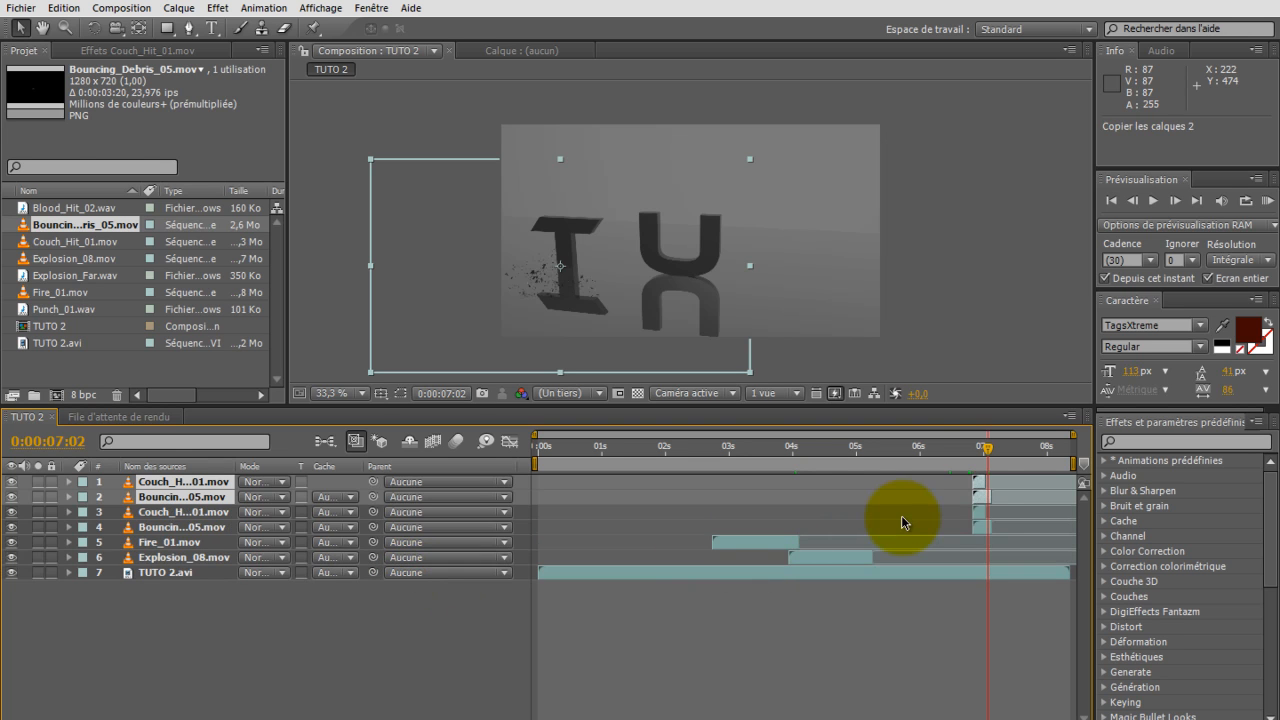
pyautogui.moveTo(980, 487); pyautogui.dragTo(995, 489)
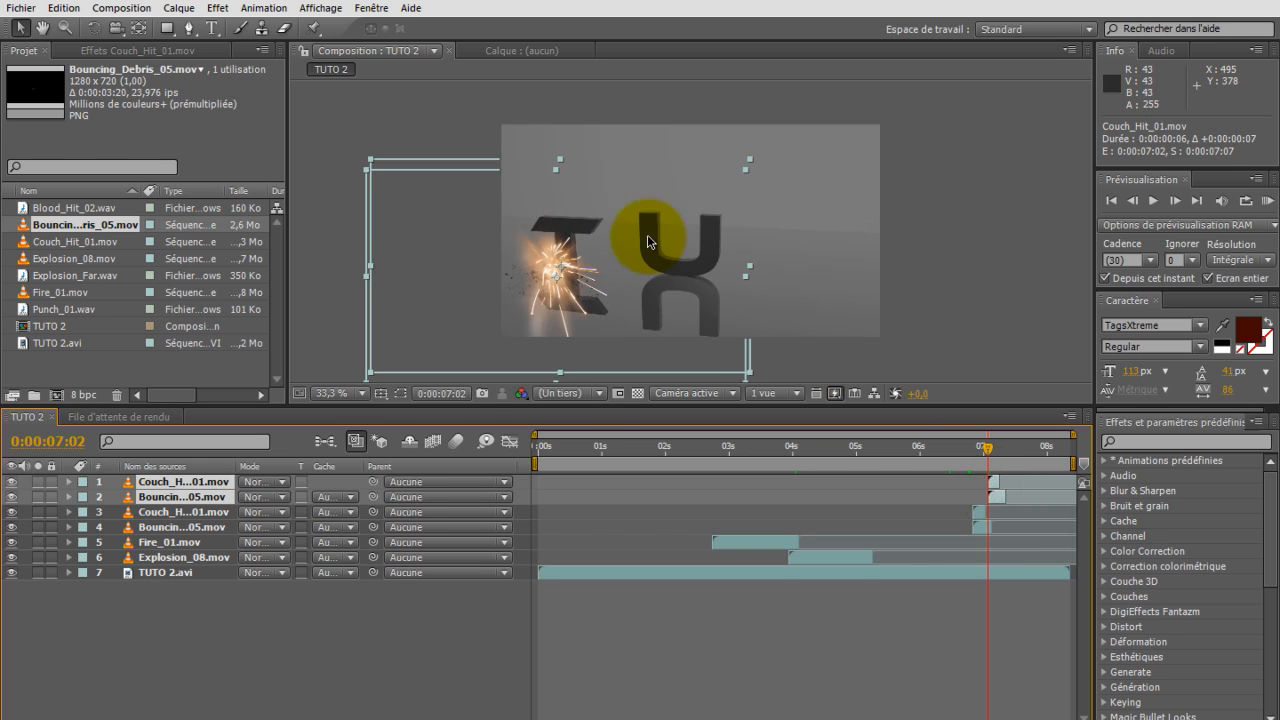
# Step: Position the copied Couch_Hit_01.mov over the second letter at 628, 534 and the layer 4 Bouncing_Debris_05.mov at 634, 498
pyautogui.moveTo(567, 269); pyautogui.dragTo(704, 277)
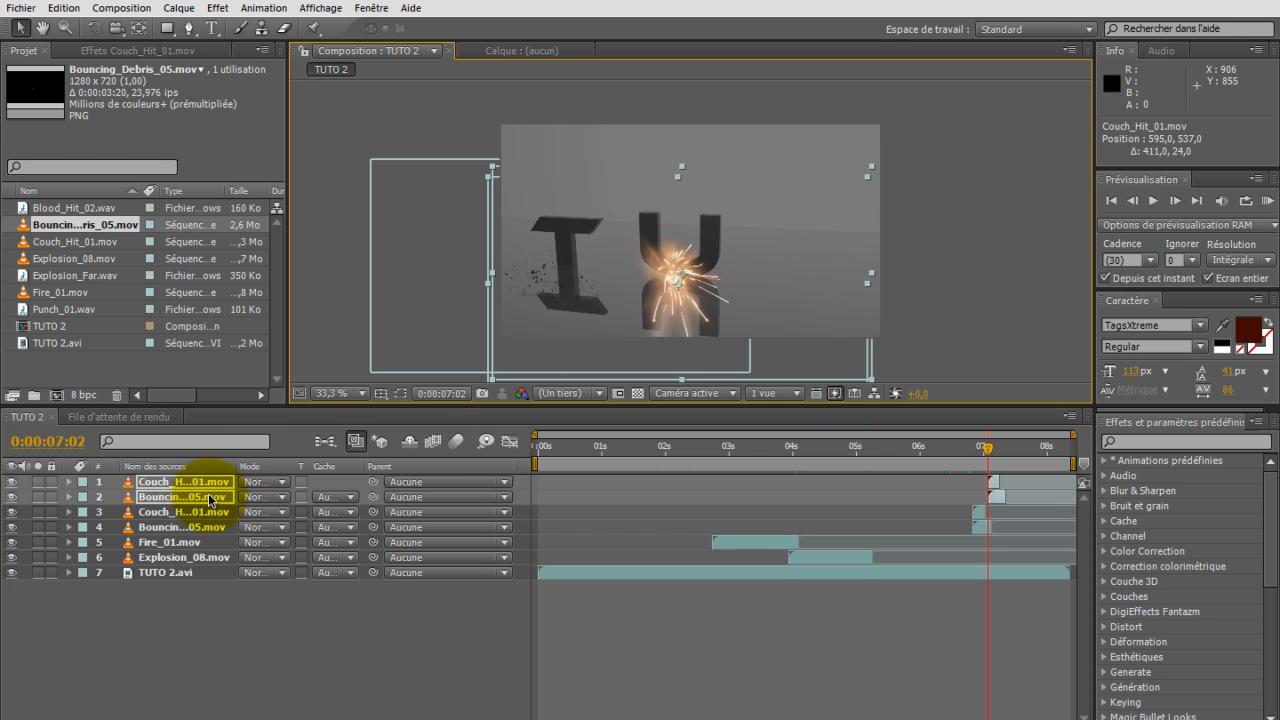
pyautogui.moveTo(563, 277)
pyautogui.mouseDown()
pyautogui.moveTo(594, 279)
pyautogui.moveTo(573, 270)
pyautogui.mouseUp()
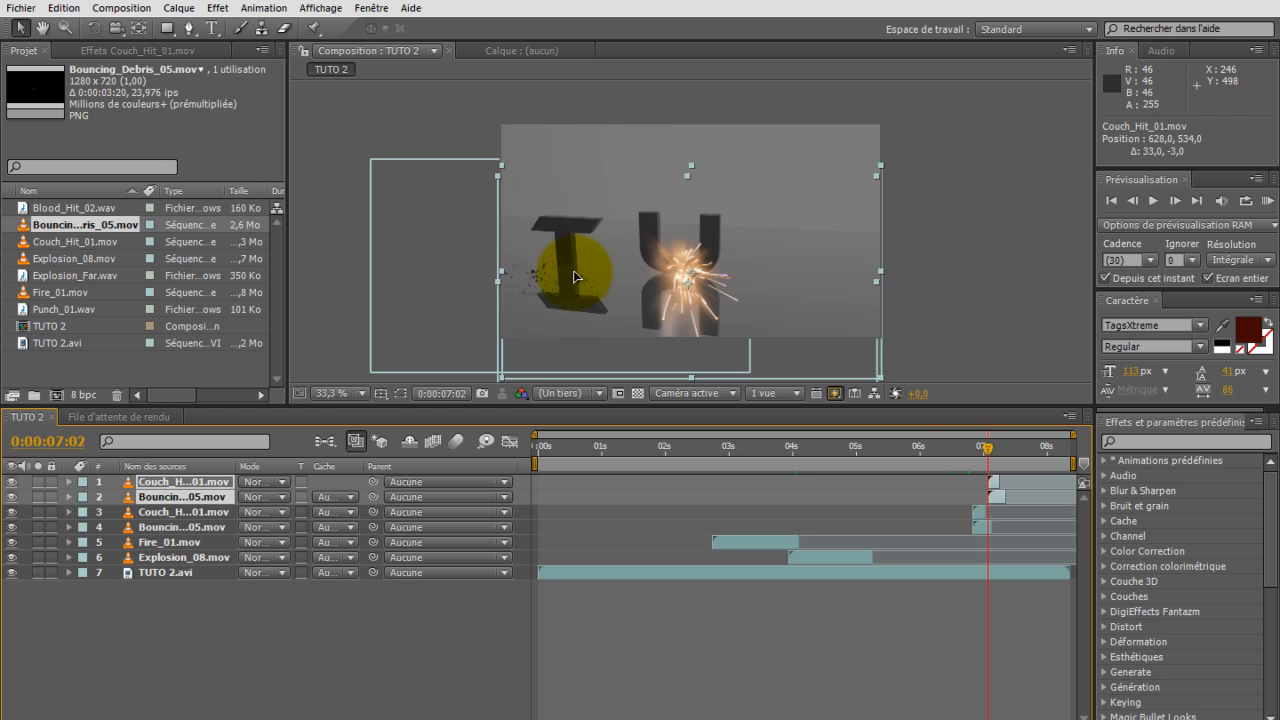
pyautogui.click(340, 597)
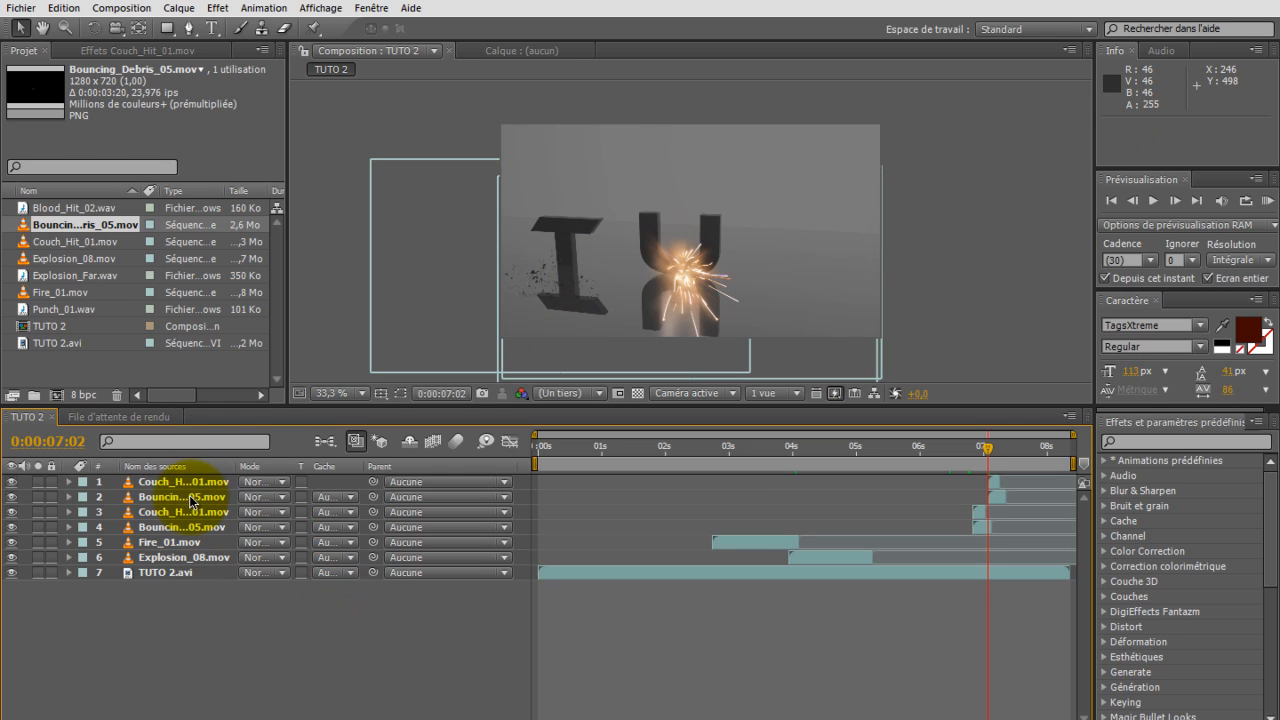
pyautogui.click(186, 497)
pyautogui.moveTo(457, 297); pyautogui.dragTo(590, 307)
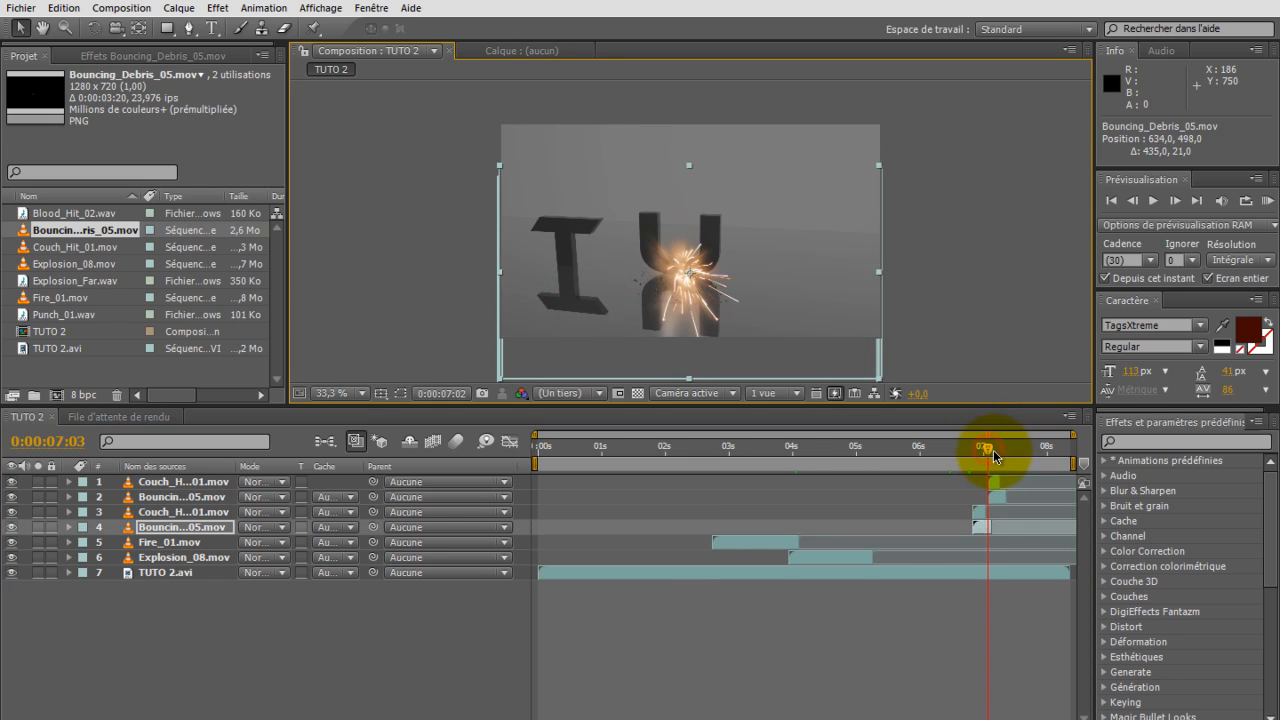
# Step: Duplicate the second letter's Couch_Hit_01.mov and Bouncing_Debris_05.mov layers and start the copies at 7:04, around the third letter's landing
pyautogui.moveTo(995, 458)
pyautogui.mouseDown()
pyautogui.moveTo(1006, 462)
pyautogui.moveTo(993, 456)
pyautogui.mouseUp()
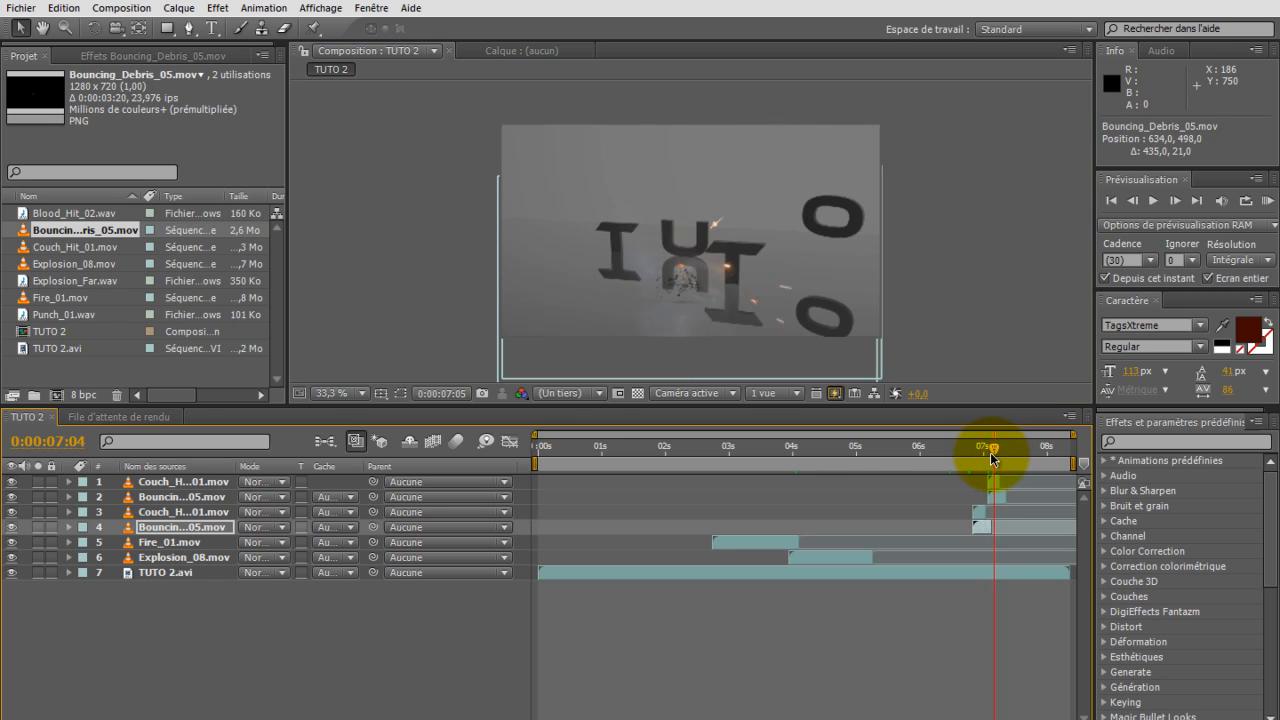
pyautogui.moveTo(993, 457); pyautogui.dragTo(996, 457)
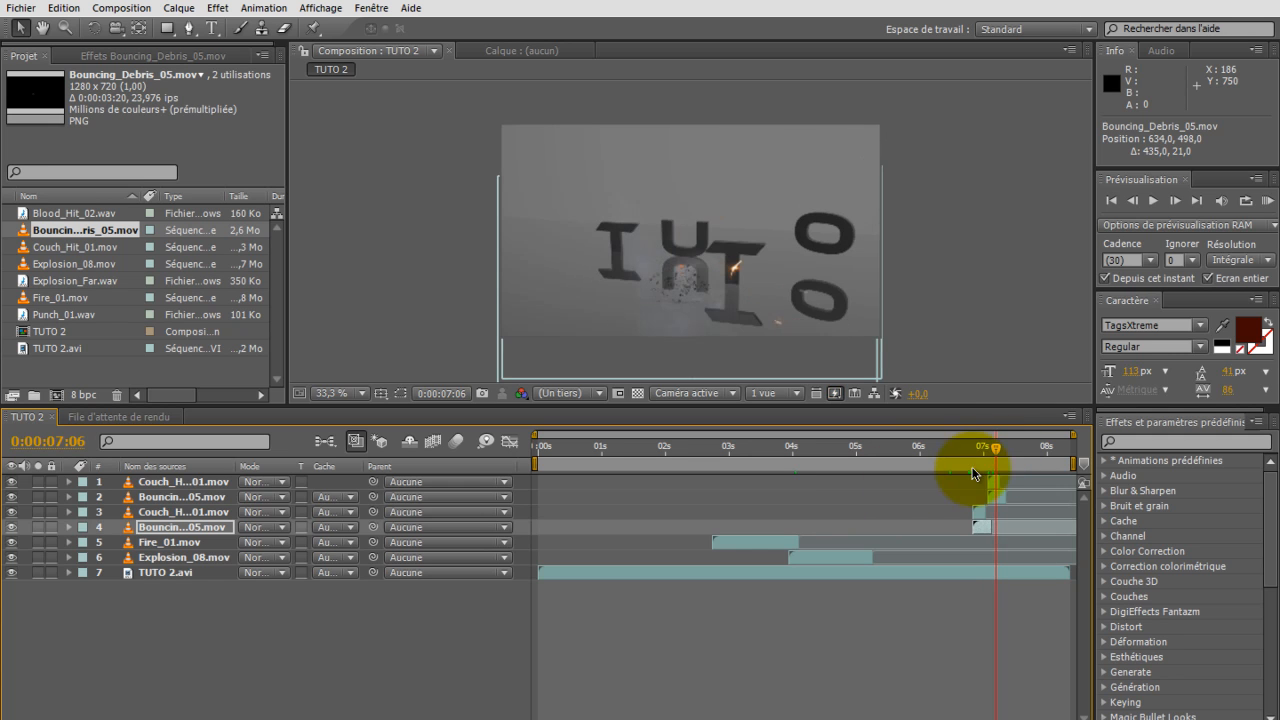
pyautogui.click(1133, 201)
pyautogui.click(1133, 201)
pyautogui.click(1175, 203)
pyautogui.click(1131, 205)
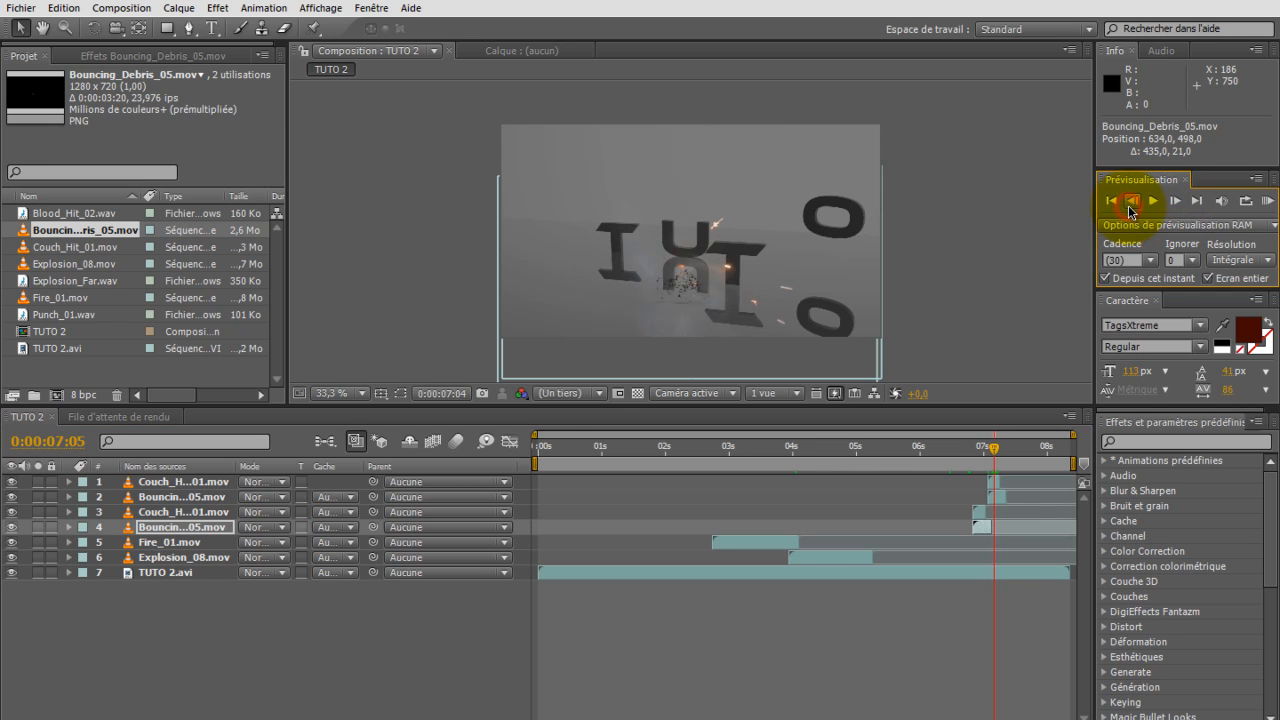
pyautogui.click(1177, 203)
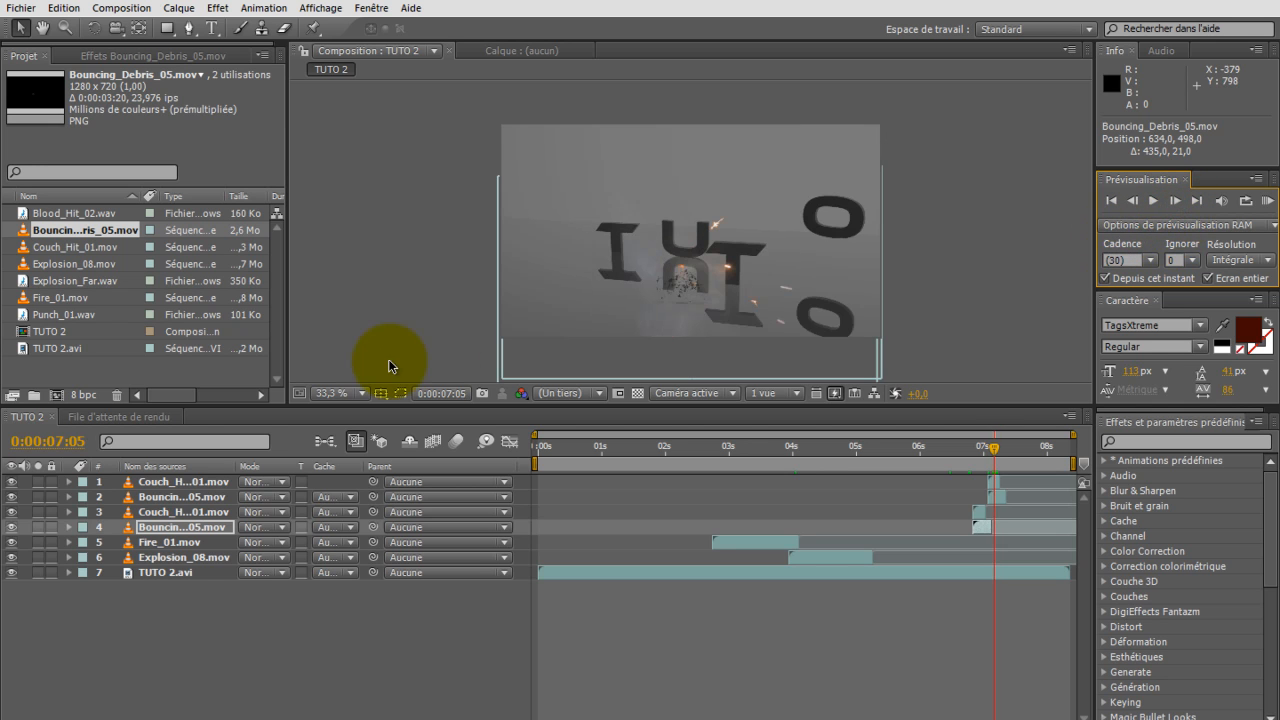
pyautogui.click(306, 631)
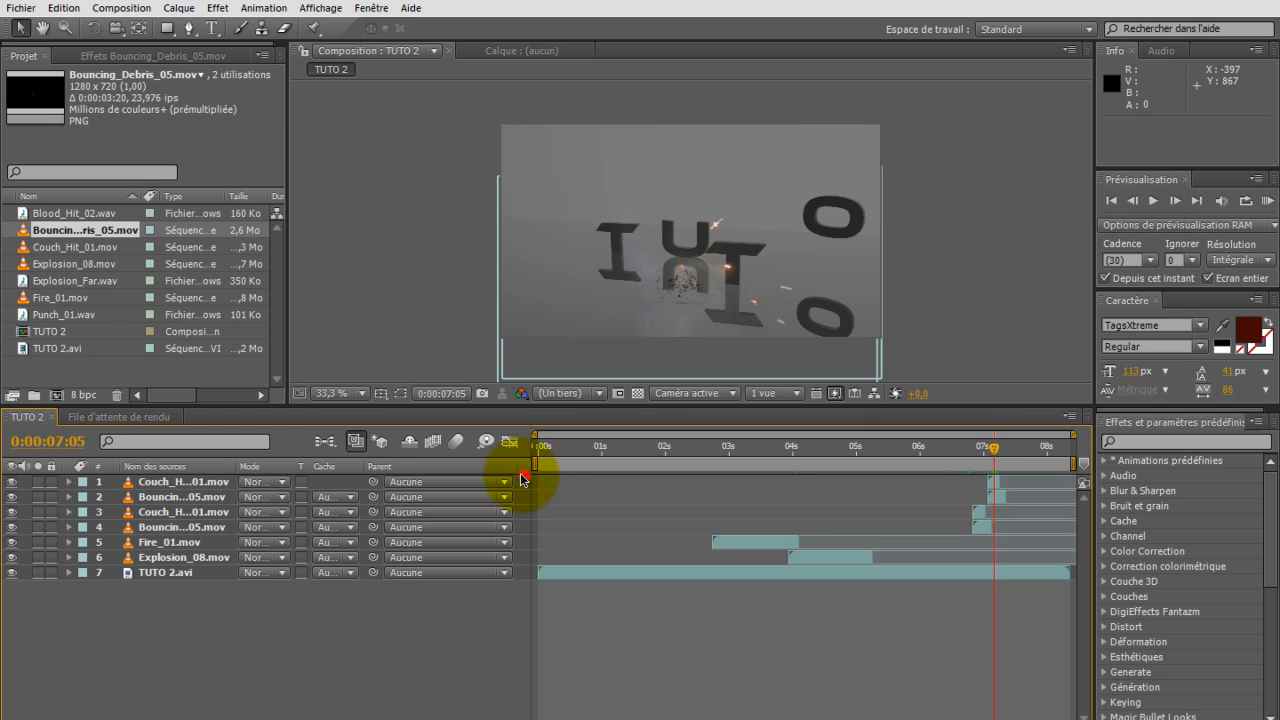
pyautogui.moveTo(526, 478); pyautogui.dragTo(466, 491)
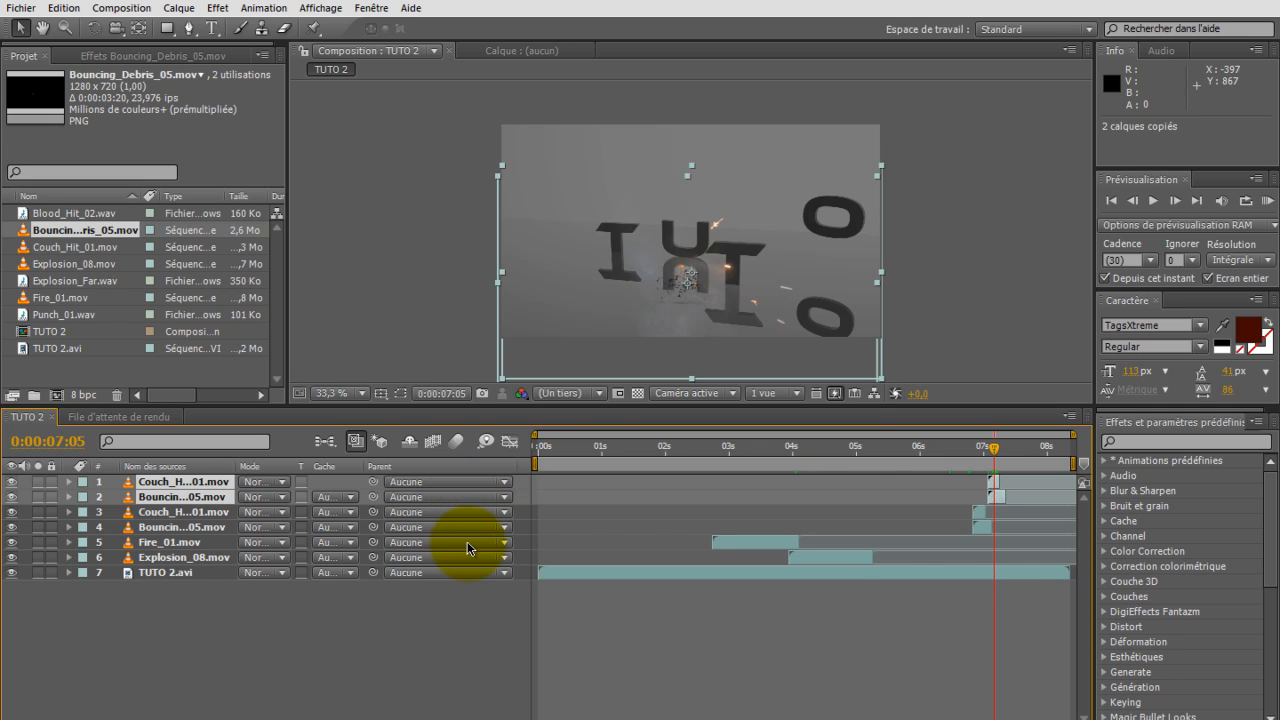
pyautogui.hotkey('ctrl', 'v')
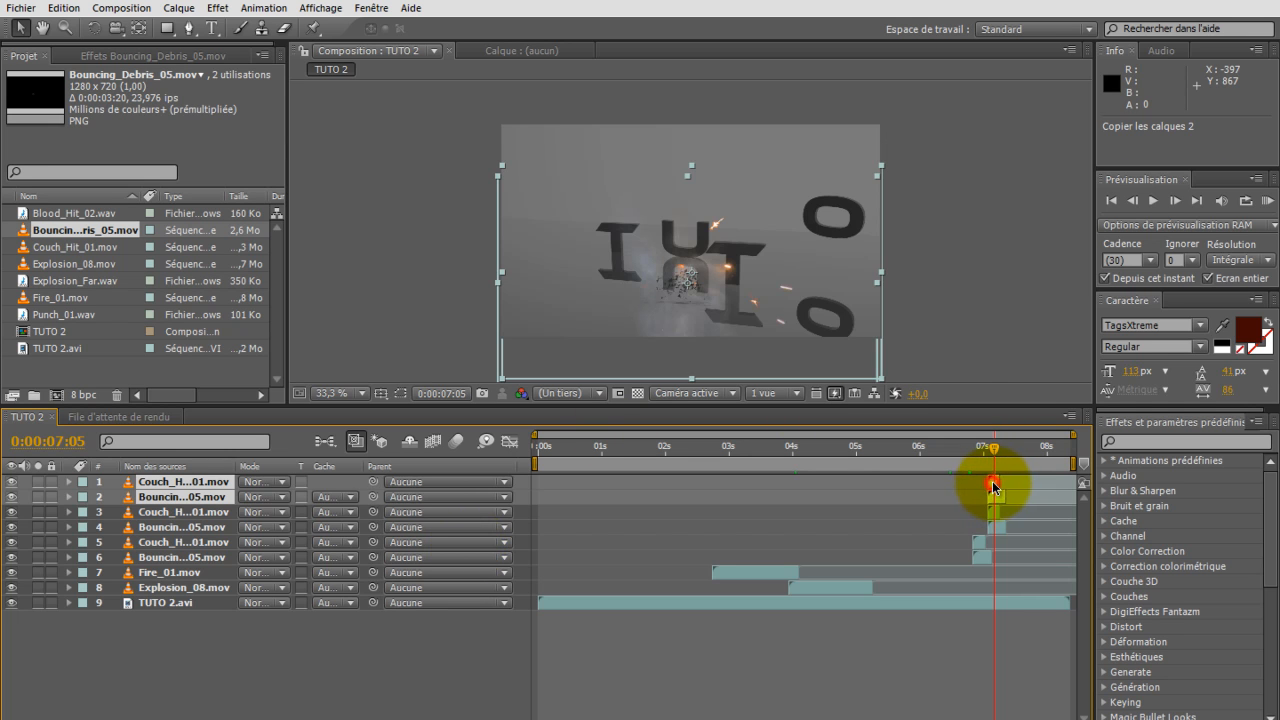
pyautogui.moveTo(993, 486); pyautogui.dragTo(996, 490)
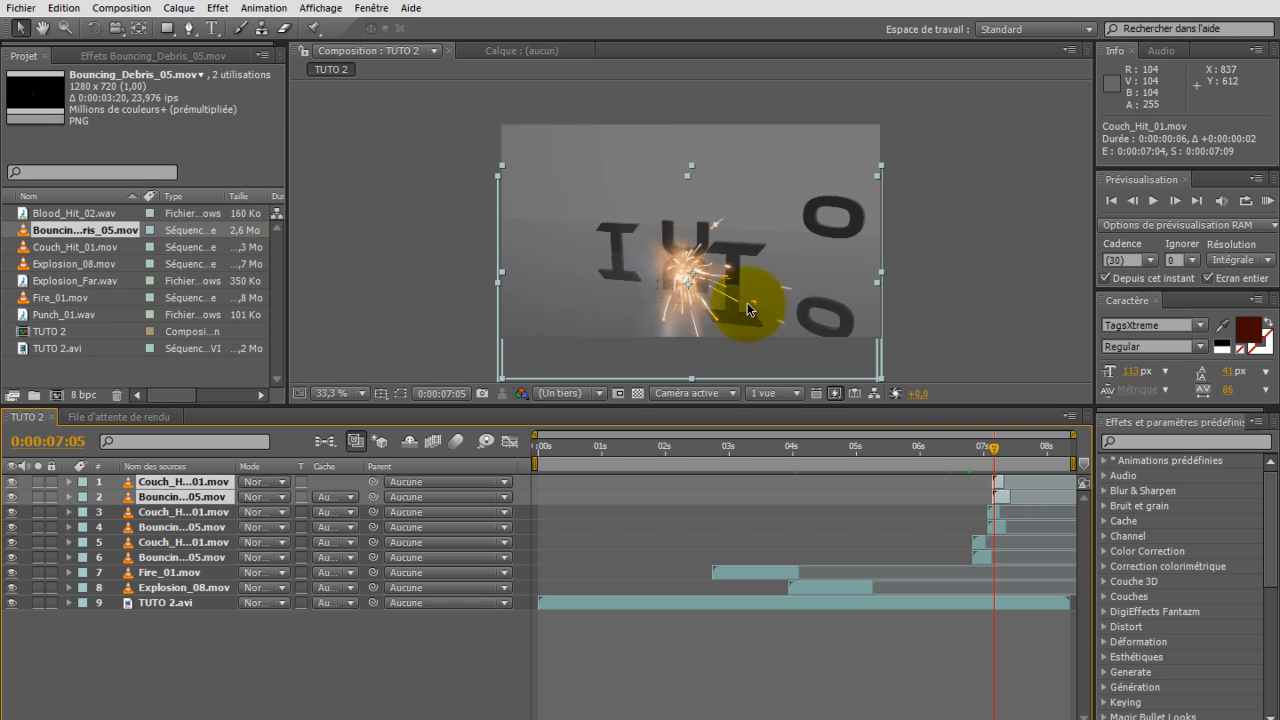
# Step: Position the newest Couch_Hit_01.mov copy over the third letter at 781, 573 and its Bouncing_Debris_05.mov at 802, 540
pyautogui.moveTo(700, 283); pyautogui.dragTo(748, 295)
pyautogui.click(144, 487)
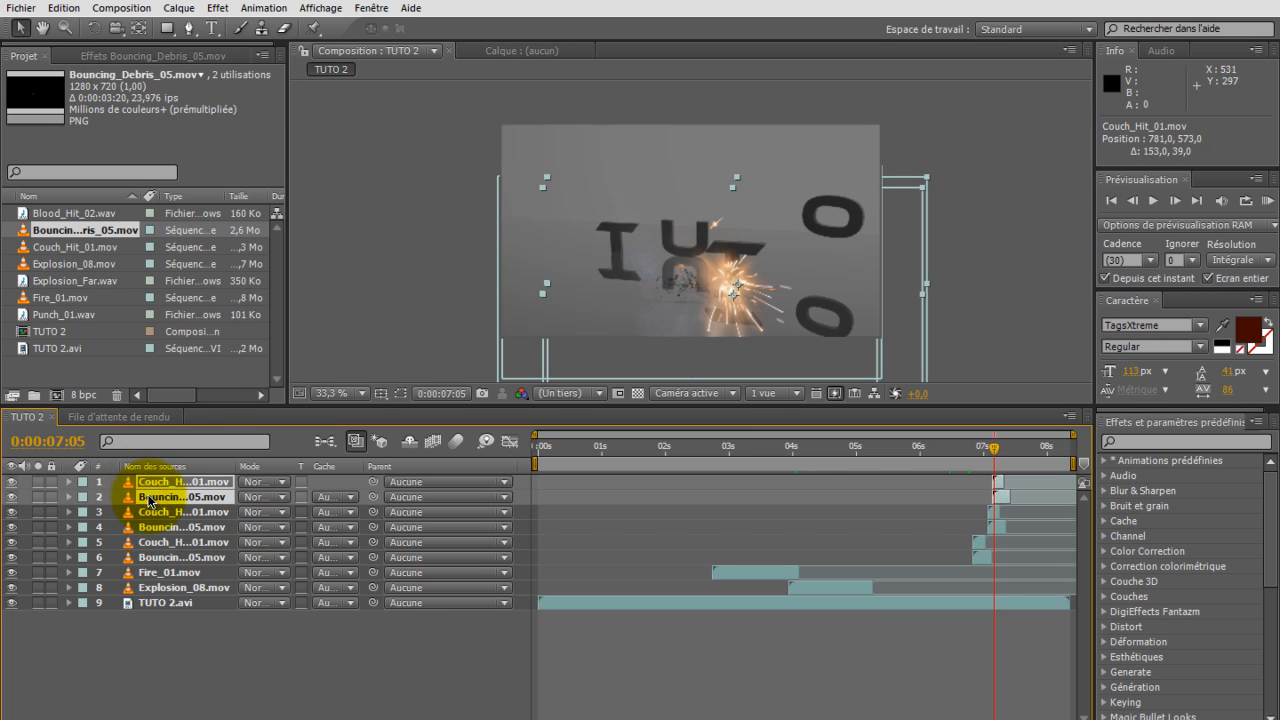
pyautogui.click(226, 703)
pyautogui.click(196, 498)
pyautogui.moveTo(590, 248); pyautogui.dragTo(620, 284)
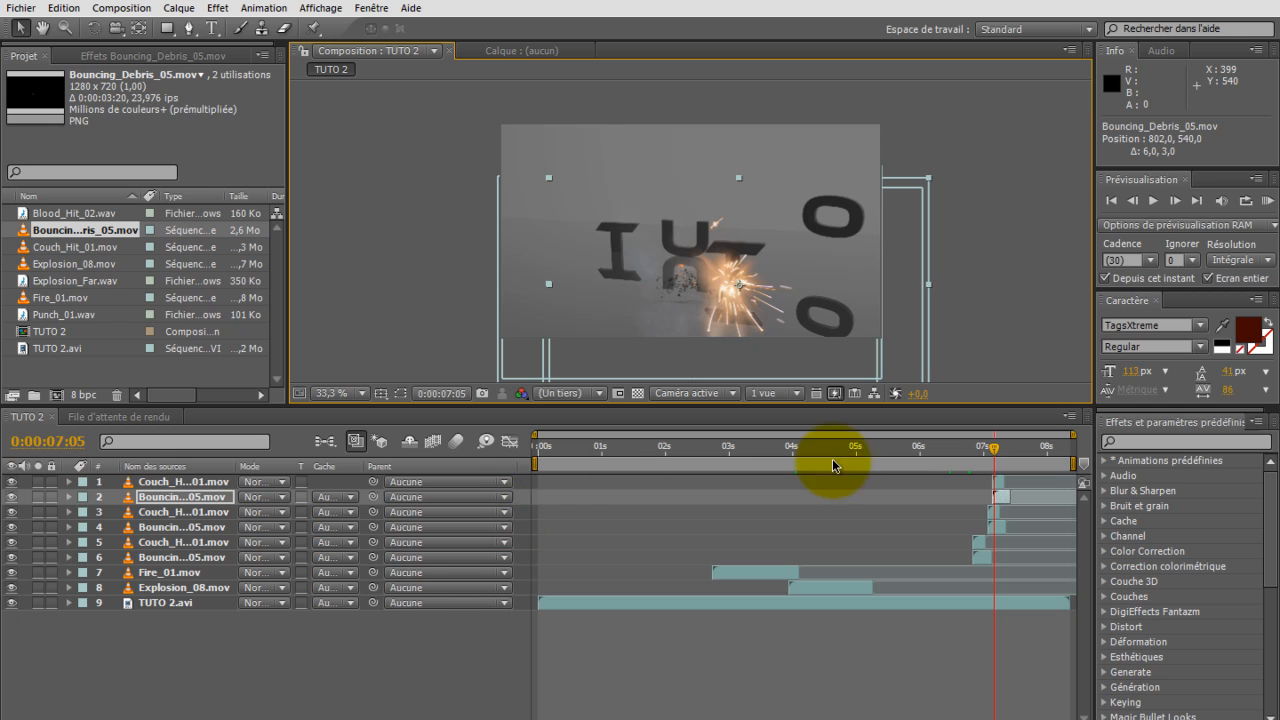
# Step: Duplicate the third letter's Couch_Hit_01.mov and Bouncing_Debris_05.mov layers and start the copies at 7:08, where the fourth letter lands
pyautogui.click(1178, 202)
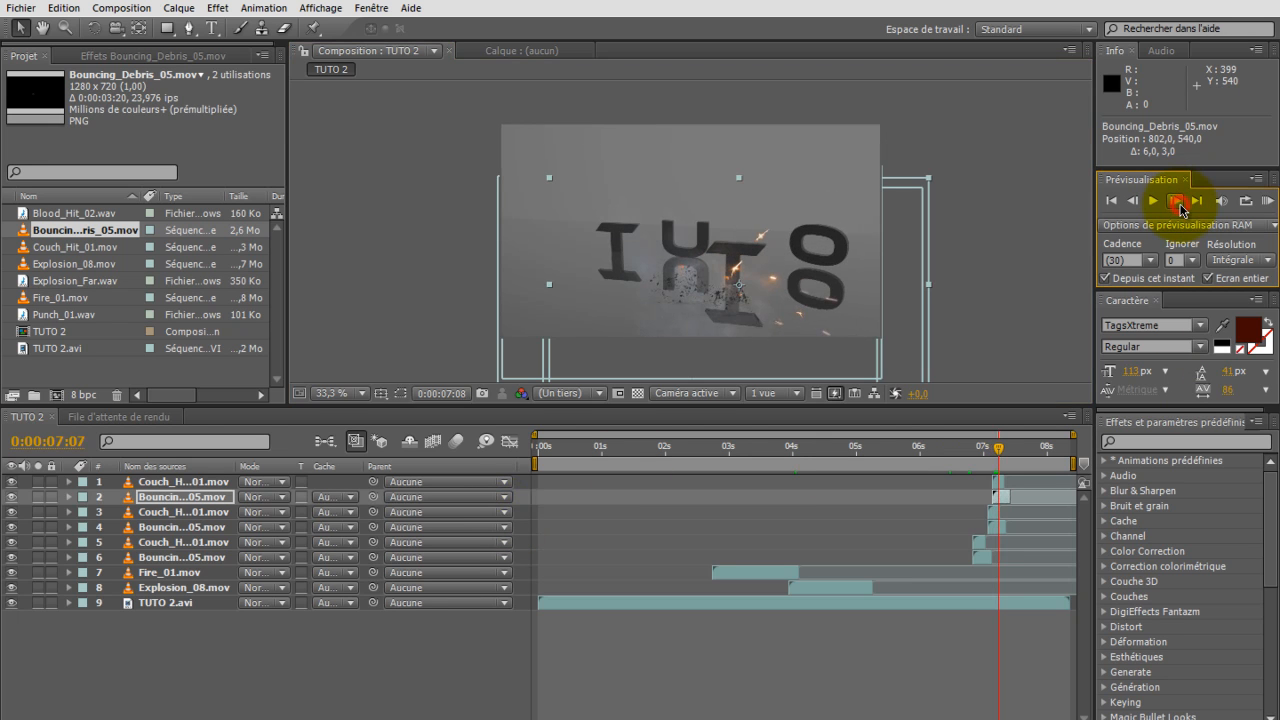
pyautogui.click(458, 667)
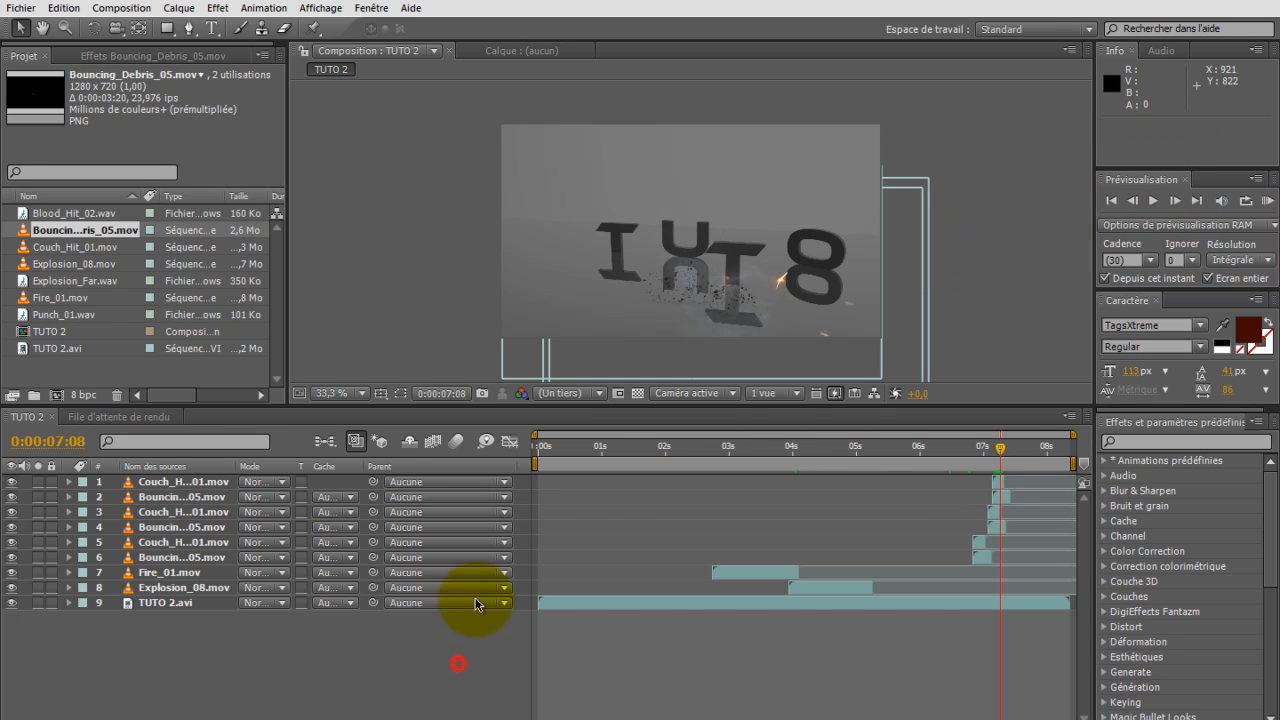
pyautogui.click(522, 483)
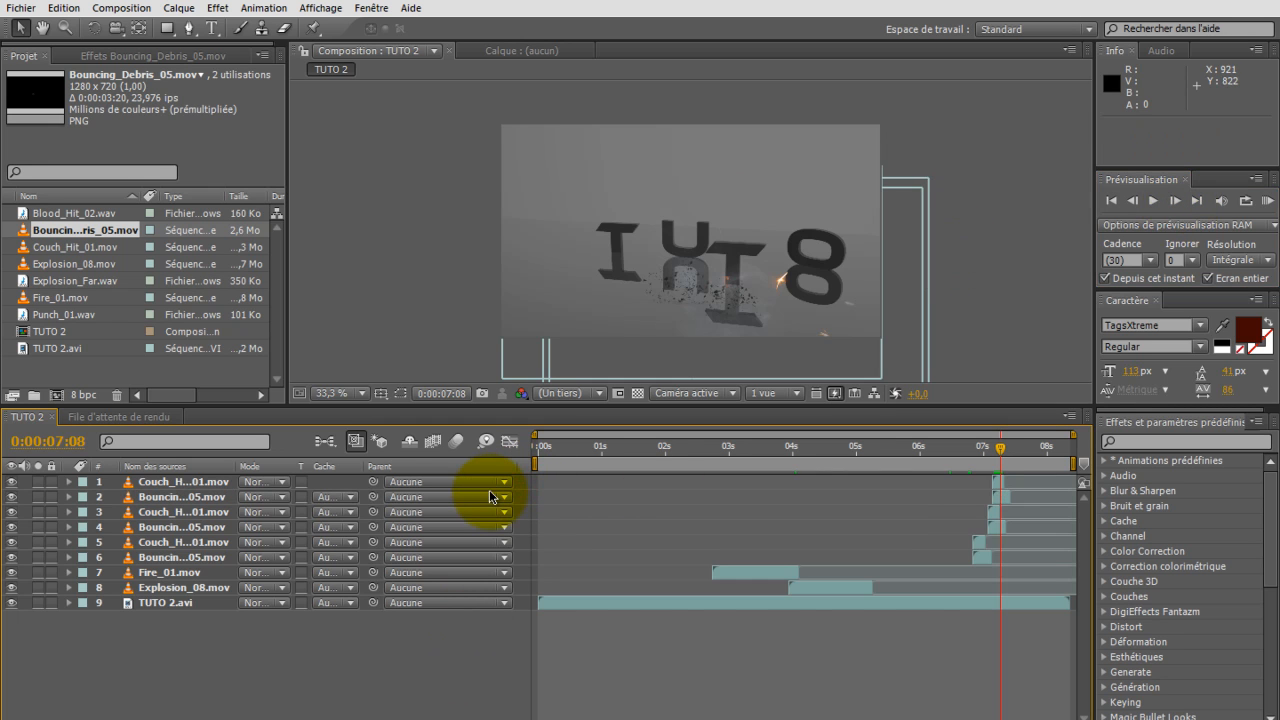
pyautogui.moveTo(481, 493); pyautogui.dragTo(474, 499)
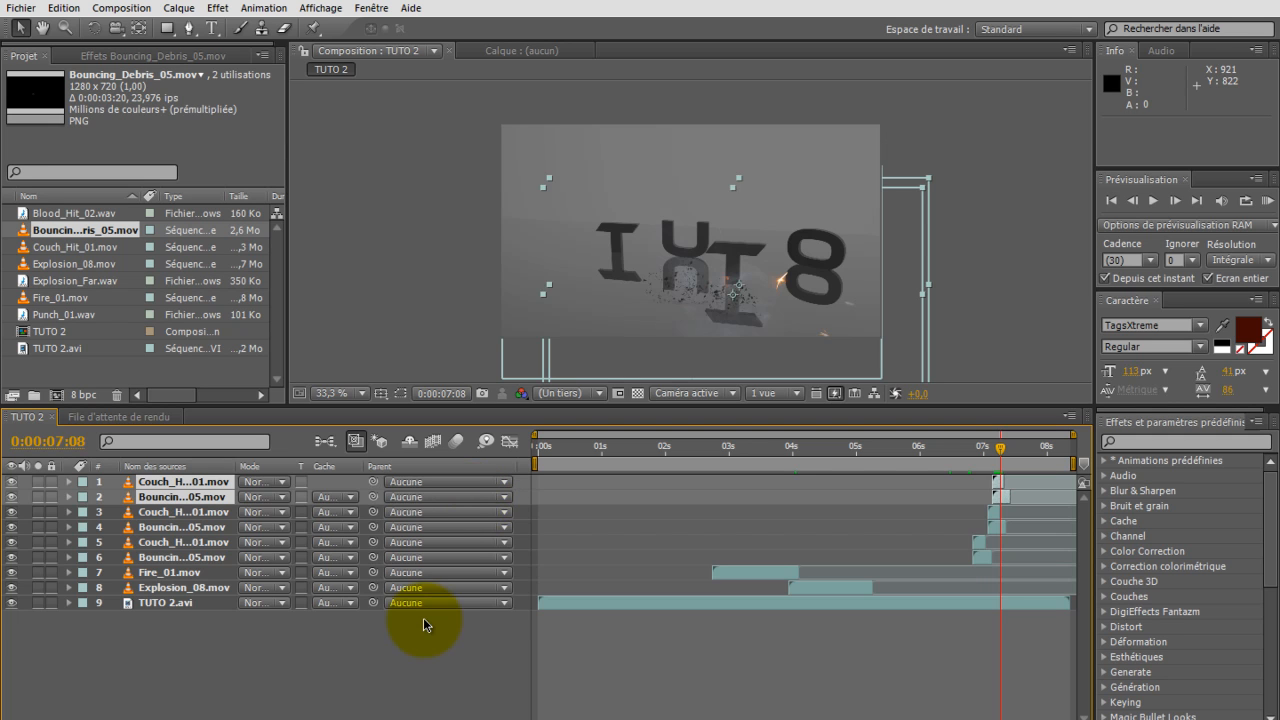
pyautogui.hotkey('ctrl', 'v')
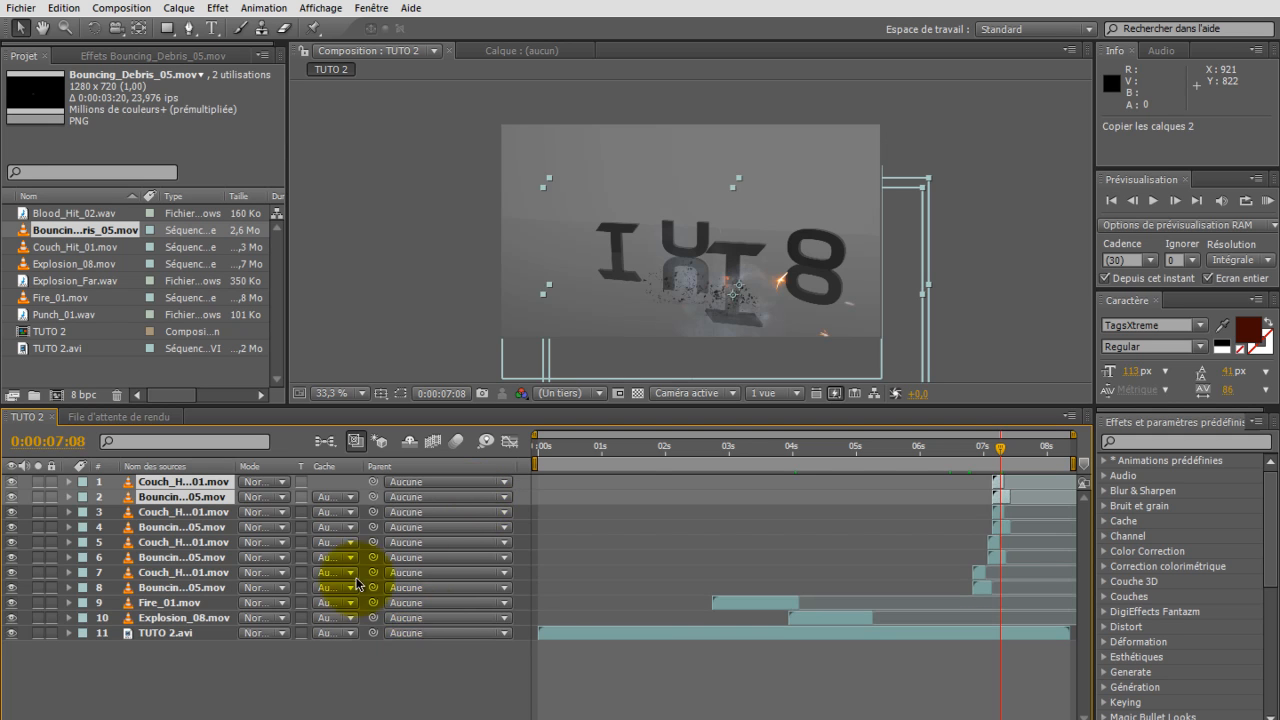
pyautogui.click(1006, 497)
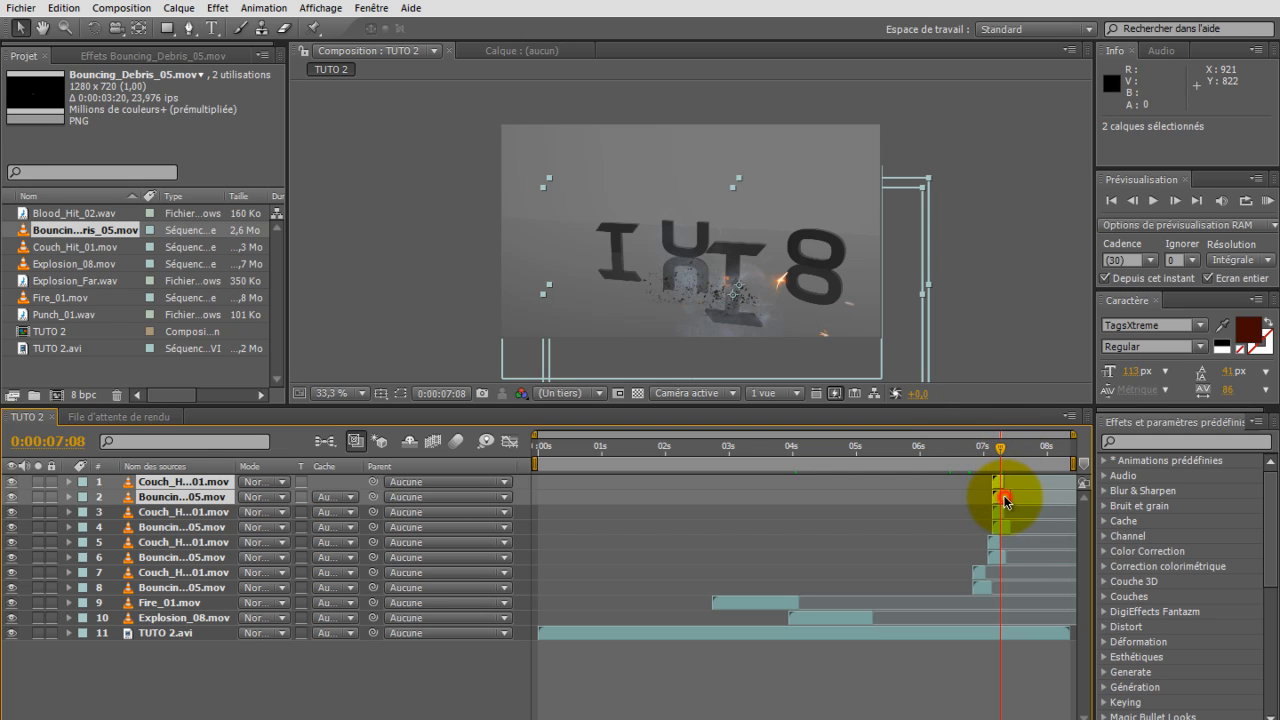
pyautogui.moveTo(1009, 495); pyautogui.dragTo(1012, 500)
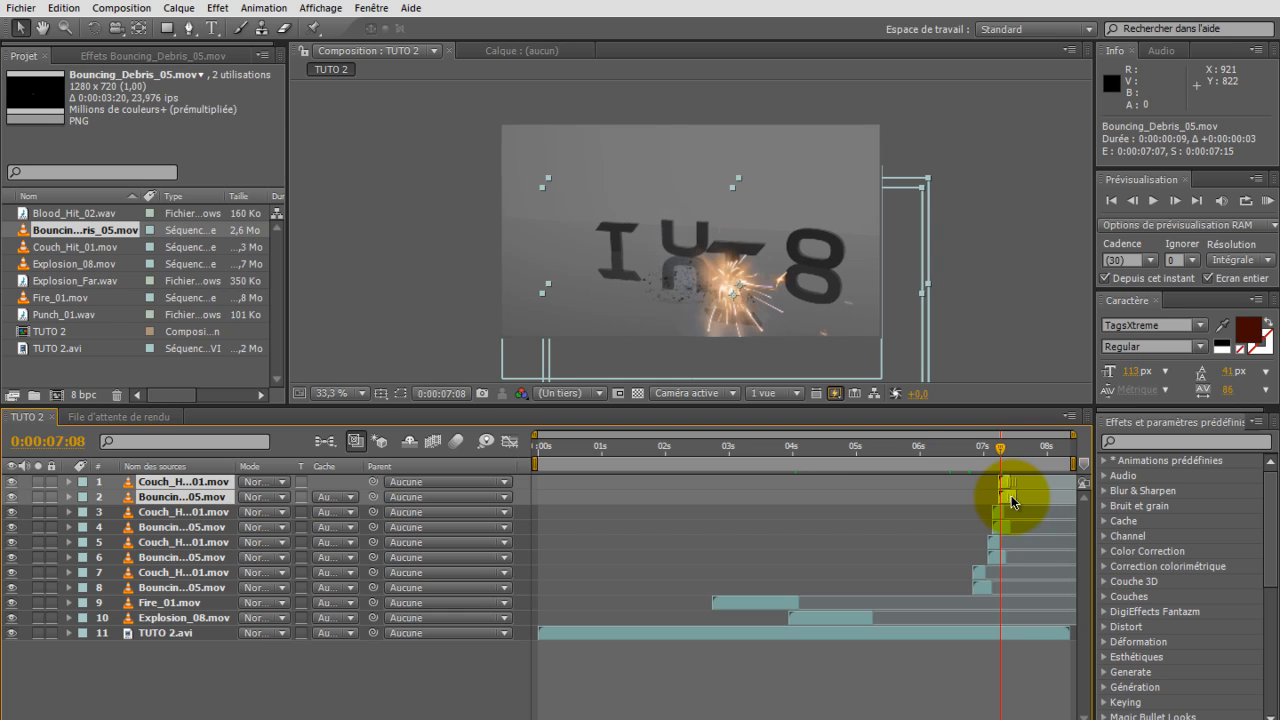
# Step: Position the newest Couch_Hit_01.mov copy over the fourth letter at 1042, 537 and its Bouncing_Debris_05.mov at 1057, 465
pyautogui.moveTo(725, 303); pyautogui.dragTo(805, 293)
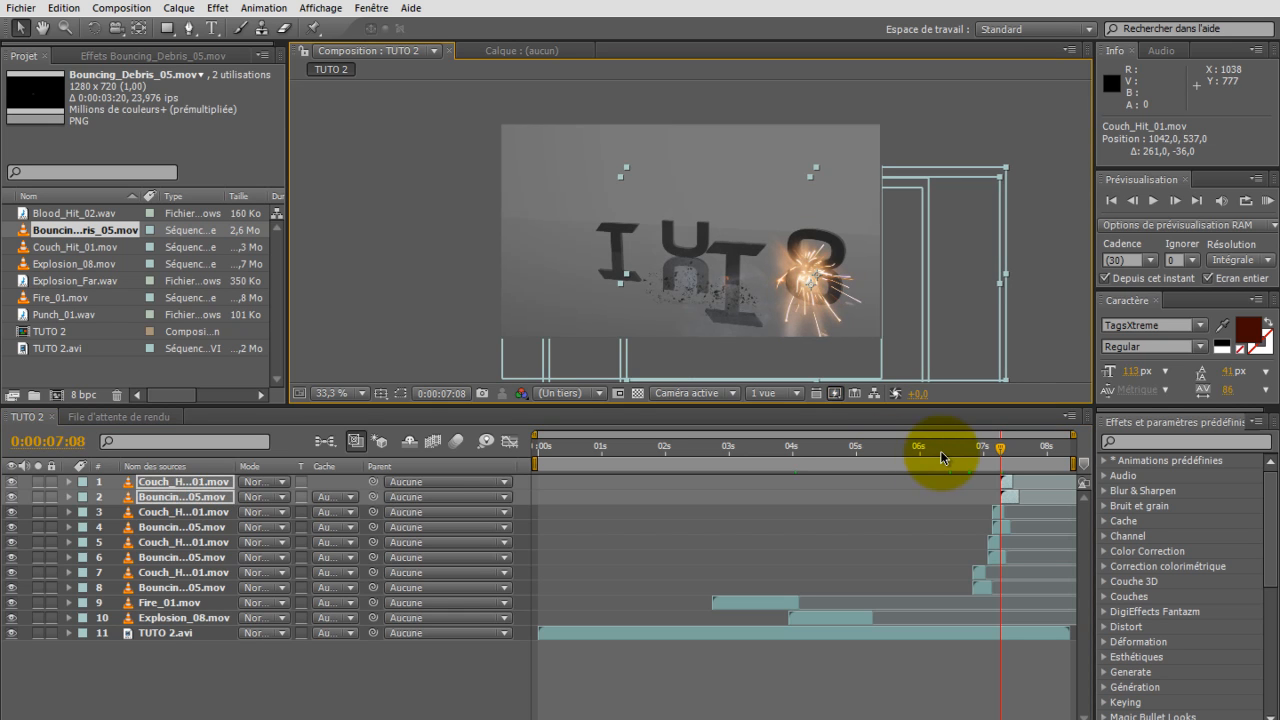
pyautogui.click(149, 683)
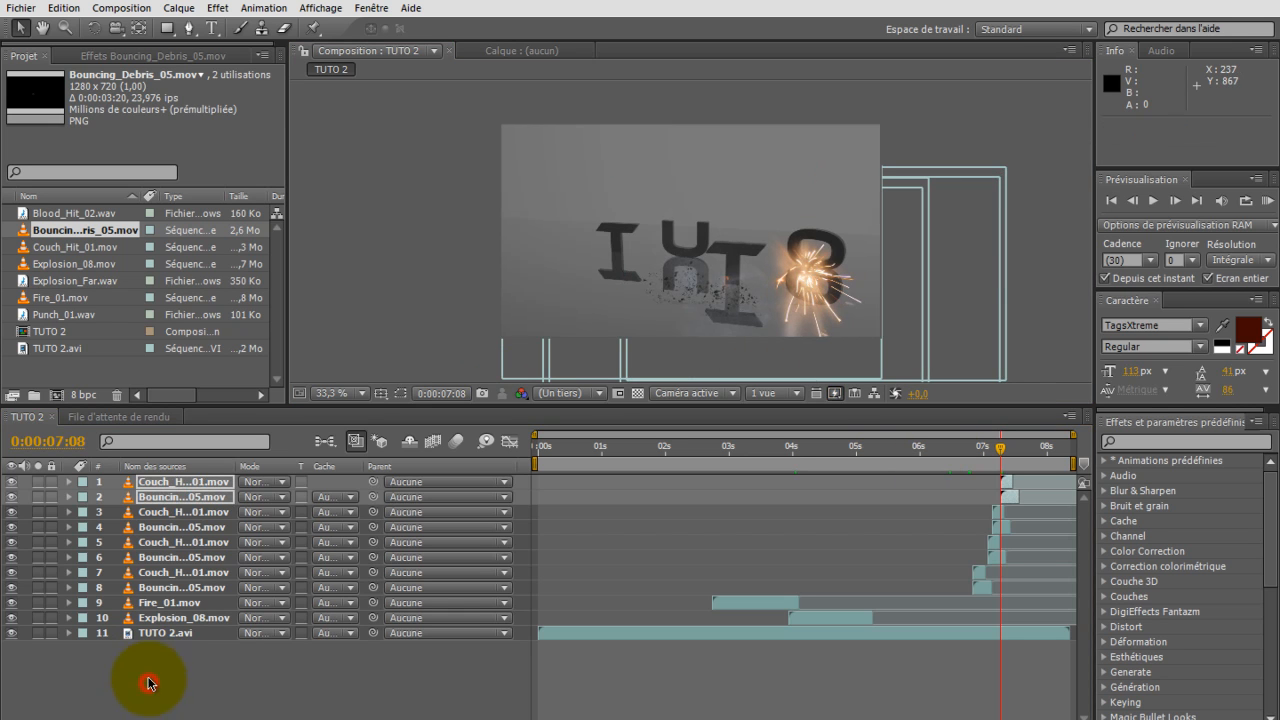
pyautogui.click(181, 501)
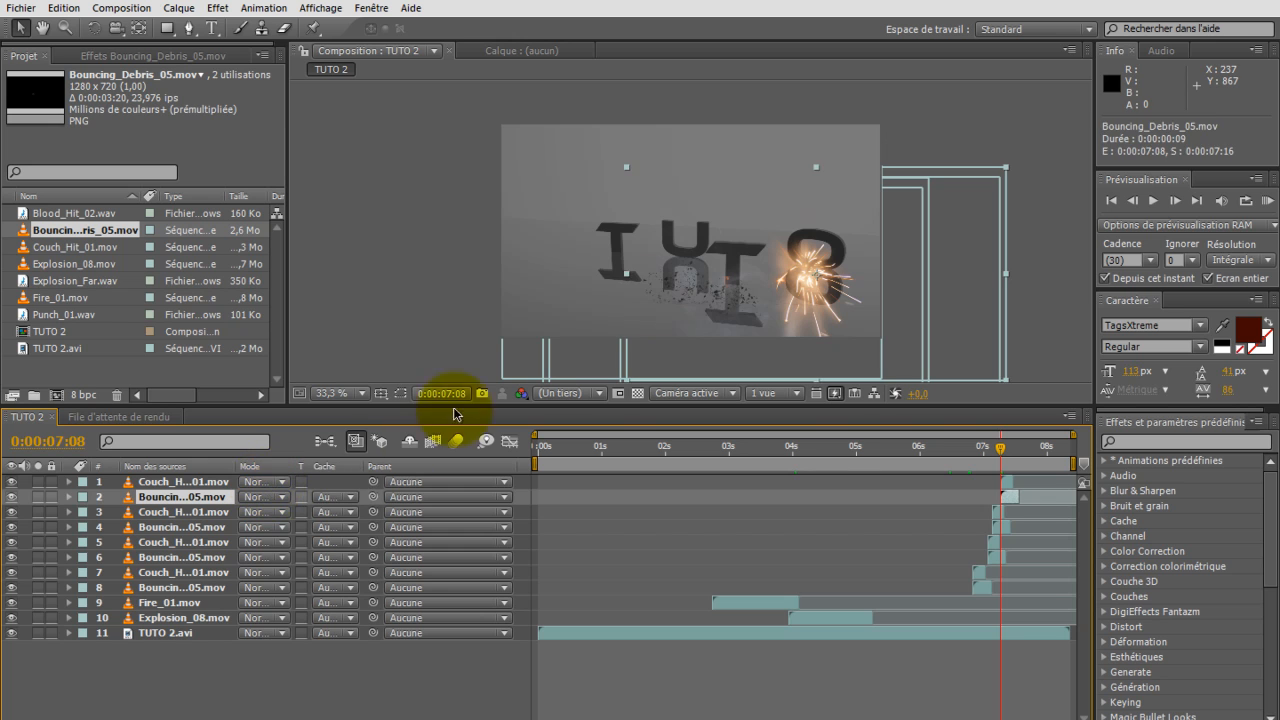
pyautogui.moveTo(700, 287); pyautogui.dragTo(686, 270)
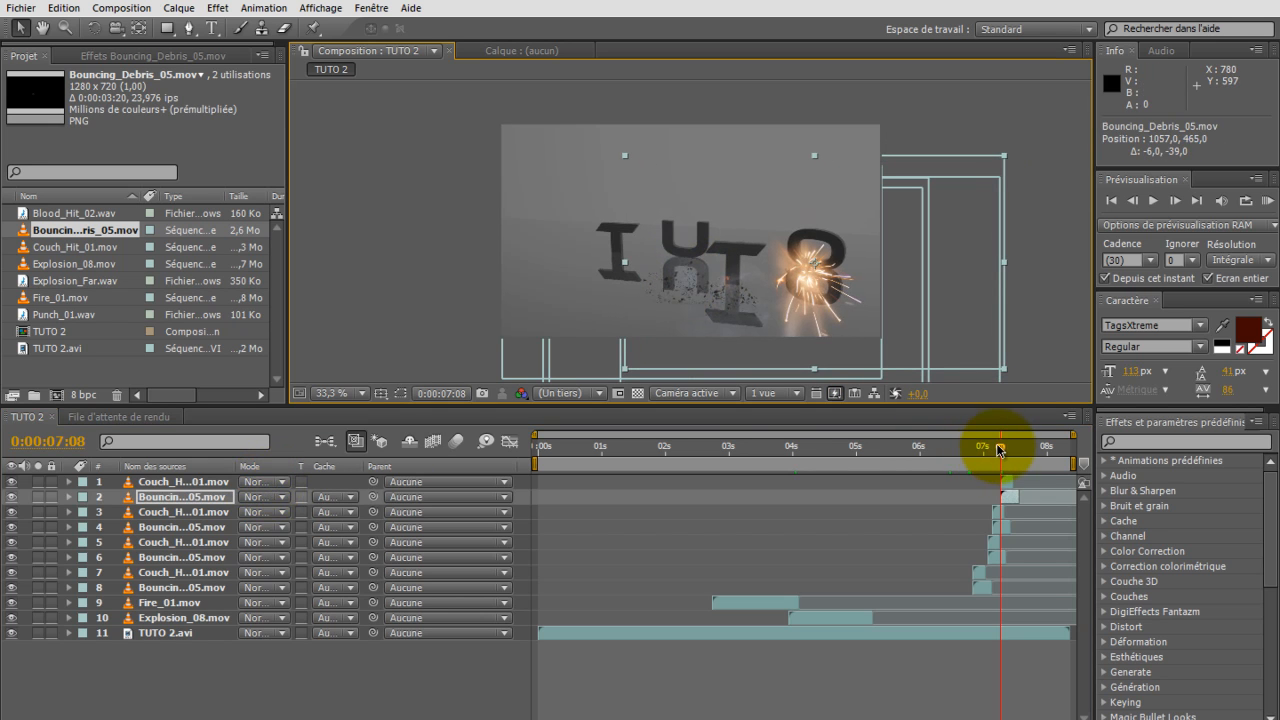
# Step: Review the composited animation and move the current time back to 2:00 with no layer selected
pyautogui.moveTo(1004, 452); pyautogui.dragTo(862, 456)
pyautogui.moveTo(743, 467); pyautogui.dragTo(835, 510)
pyautogui.moveTo(848, 512); pyautogui.dragTo(662, 499)
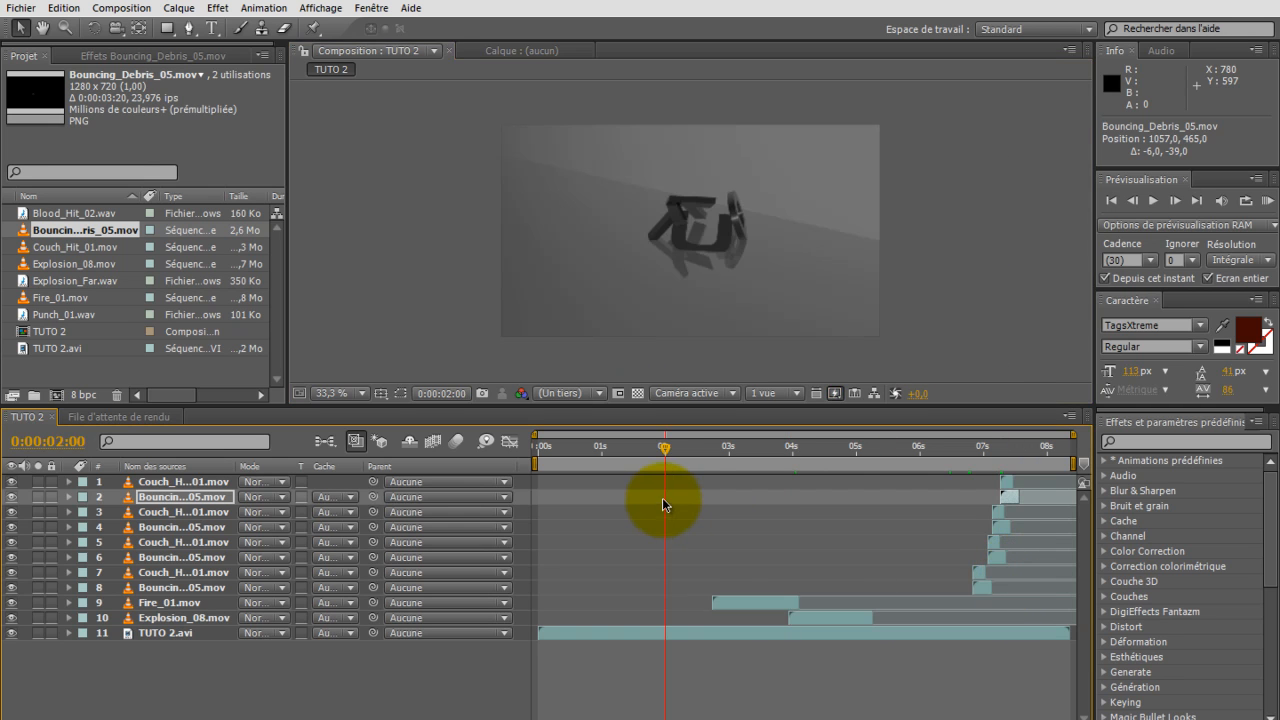
pyautogui.click(287, 678)
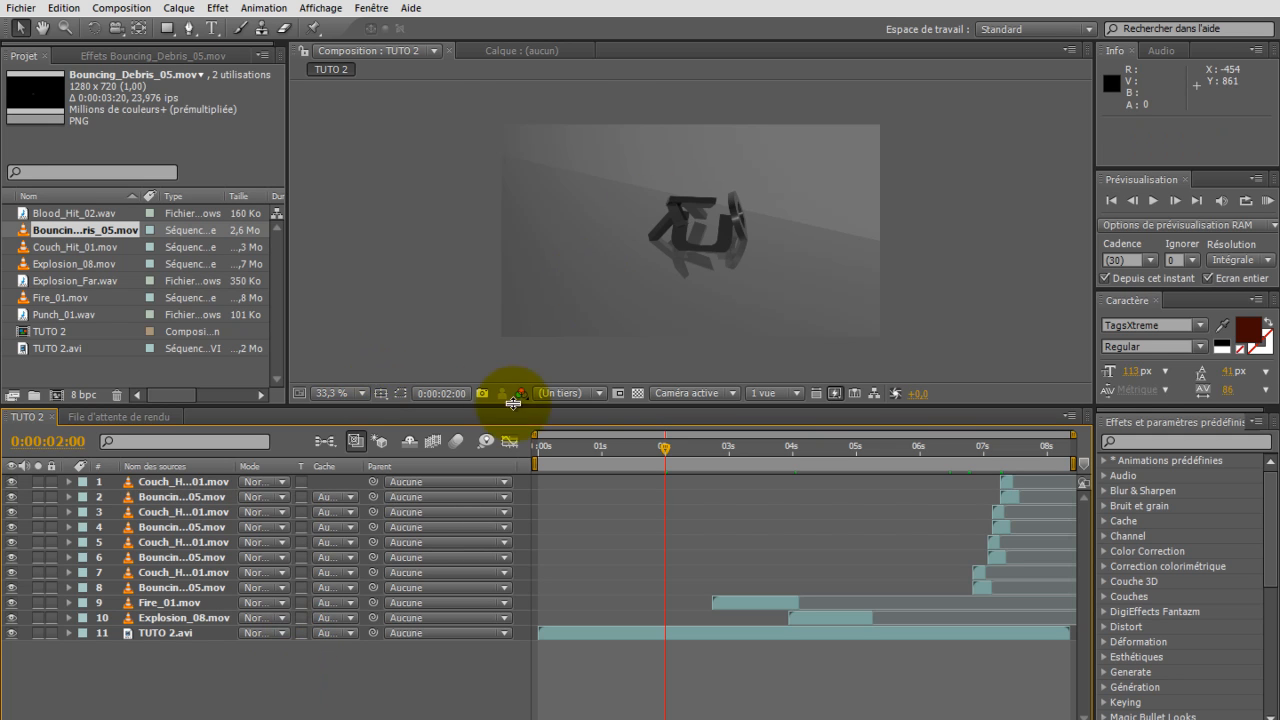
pyautogui.click(217, 8)
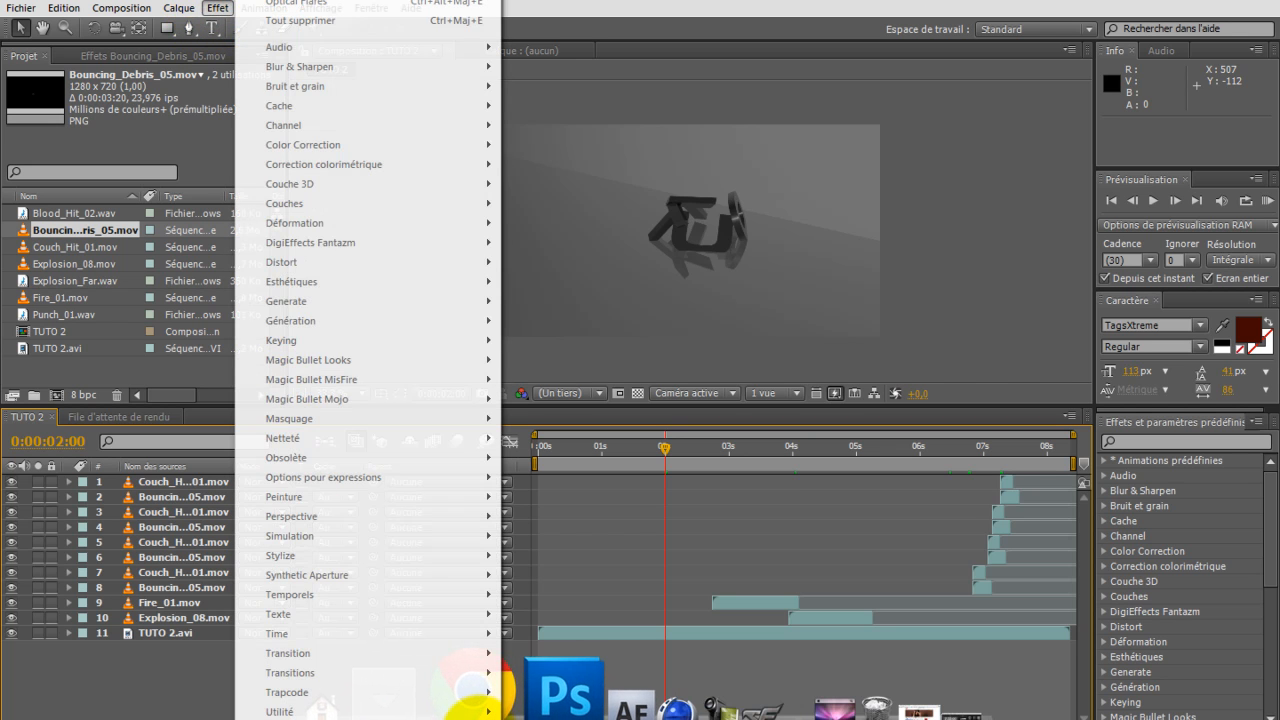
pyautogui.click(185, 680)
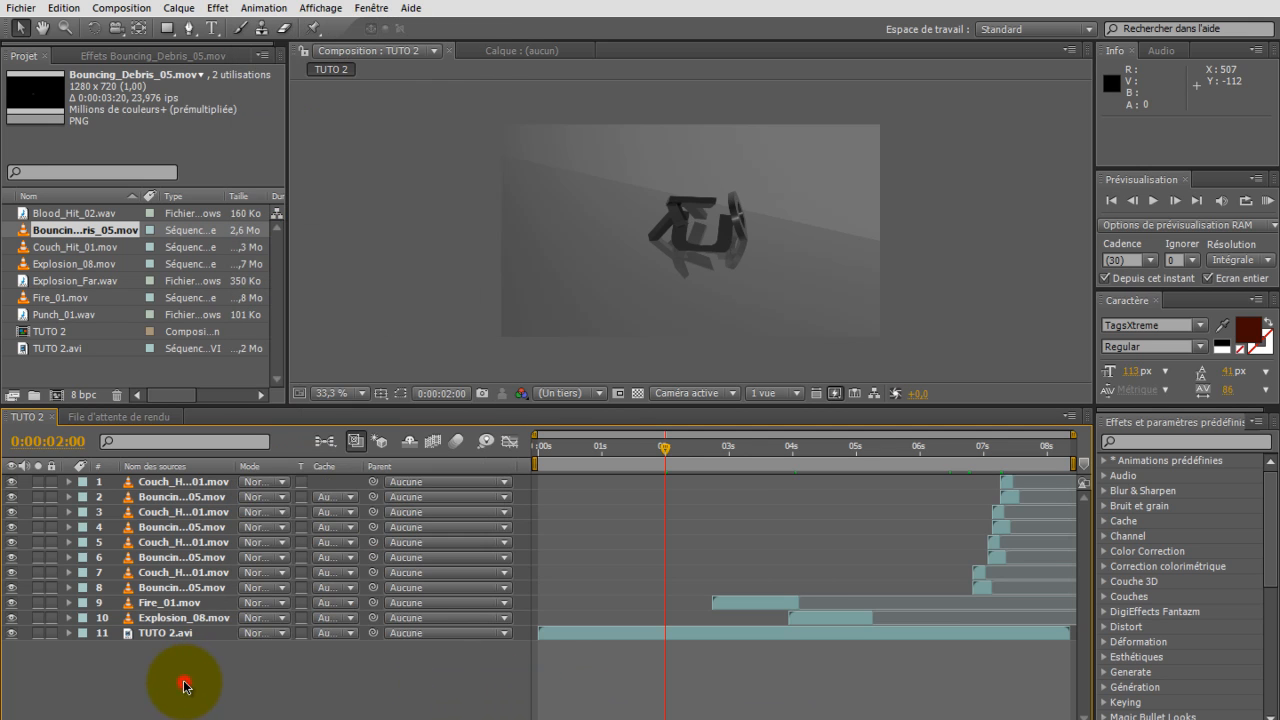
pyautogui.click(217, 8)
pyautogui.click(214, 6)
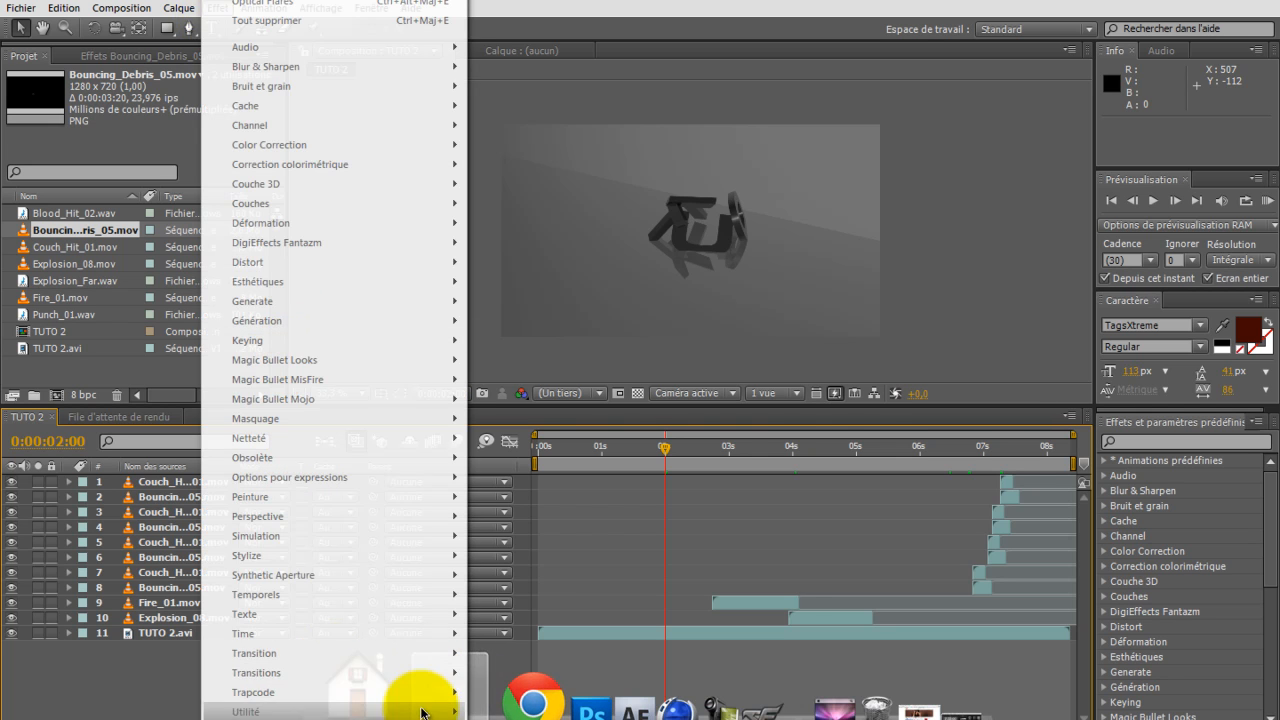
pyautogui.click(155, 648)
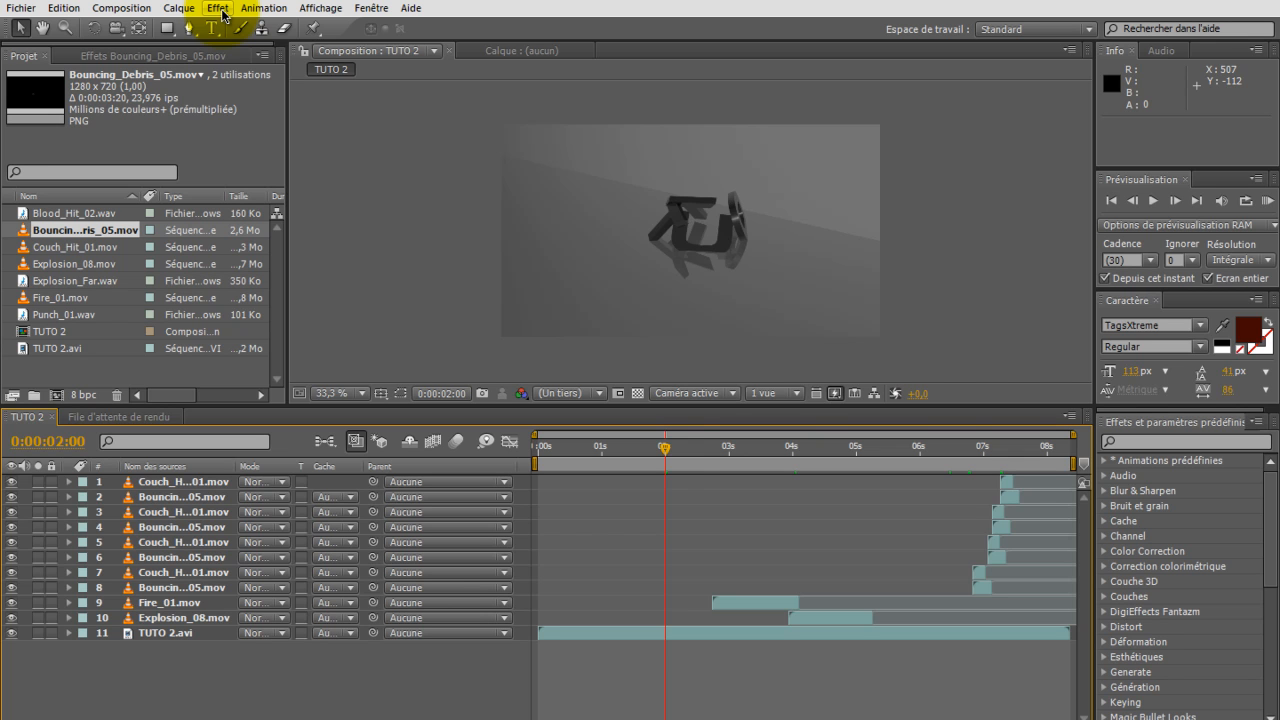
# Step: Delete the Blood_Hit_02.wav sound from the project
pyautogui.moveTo(666, 446); pyautogui.dragTo(676, 445)
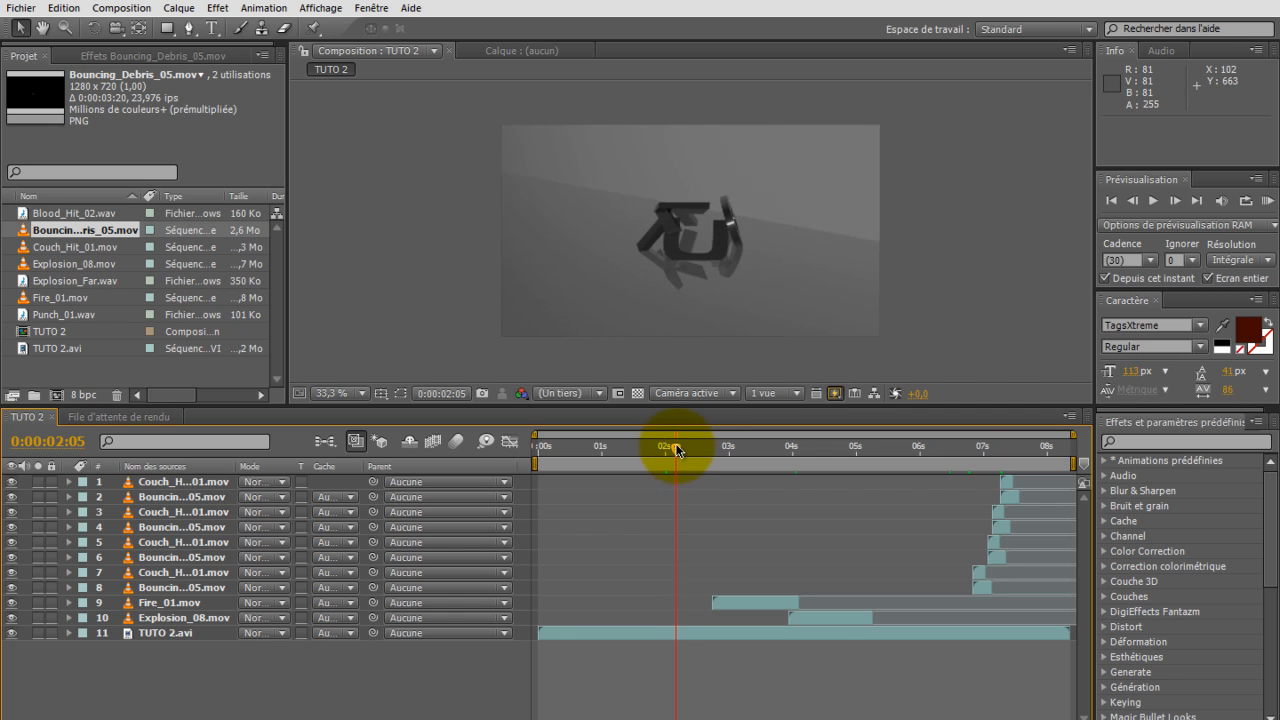
pyautogui.moveTo(50, 320); pyautogui.dragTo(60, 316)
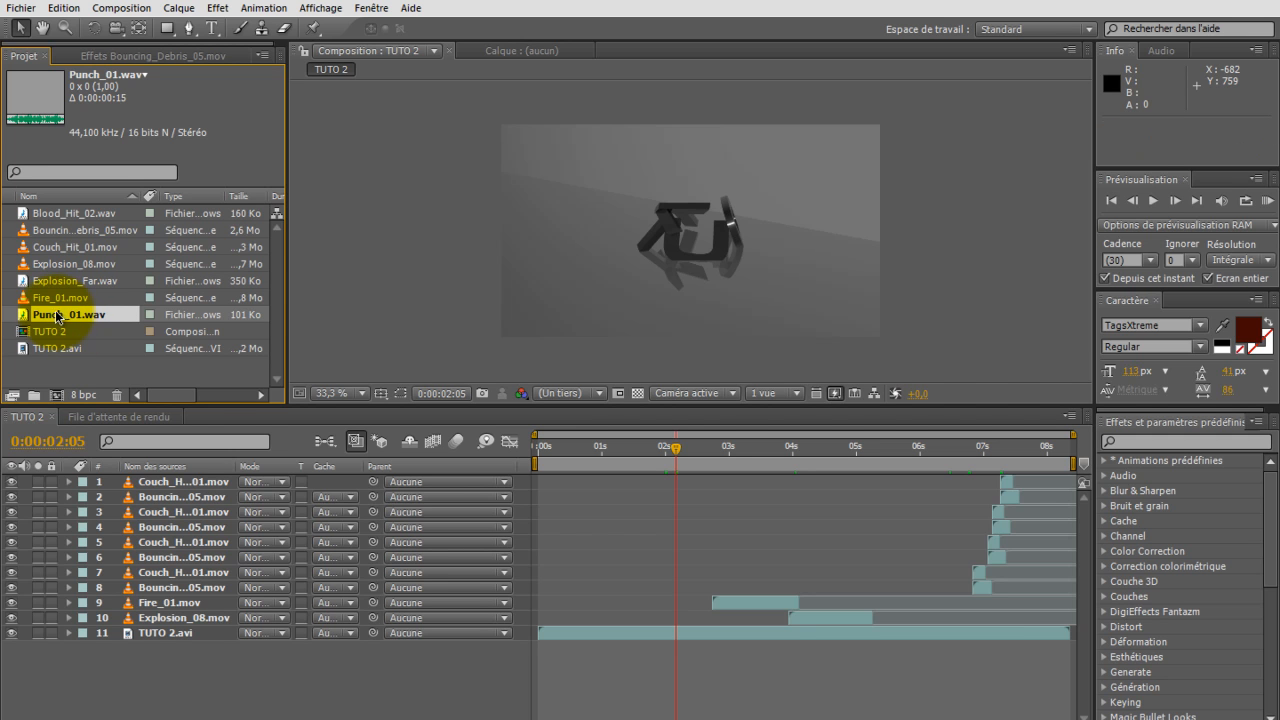
pyautogui.click(100, 215)
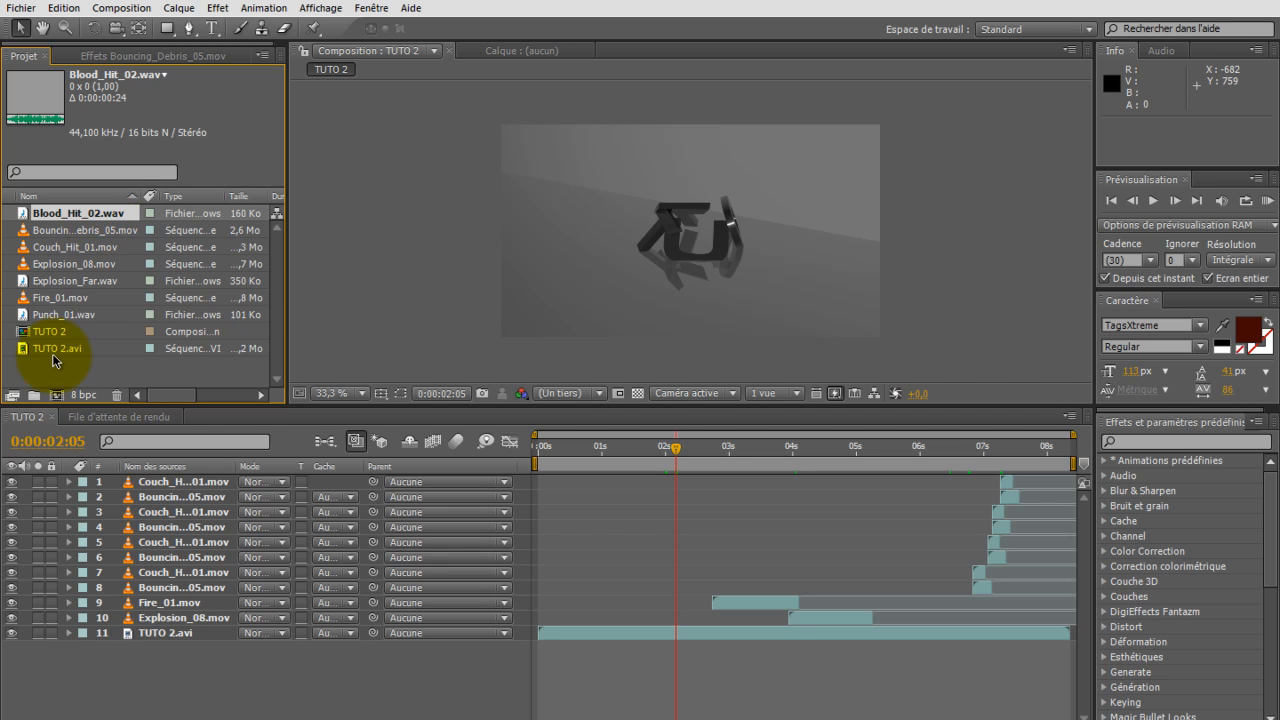
pyautogui.press('Delete')
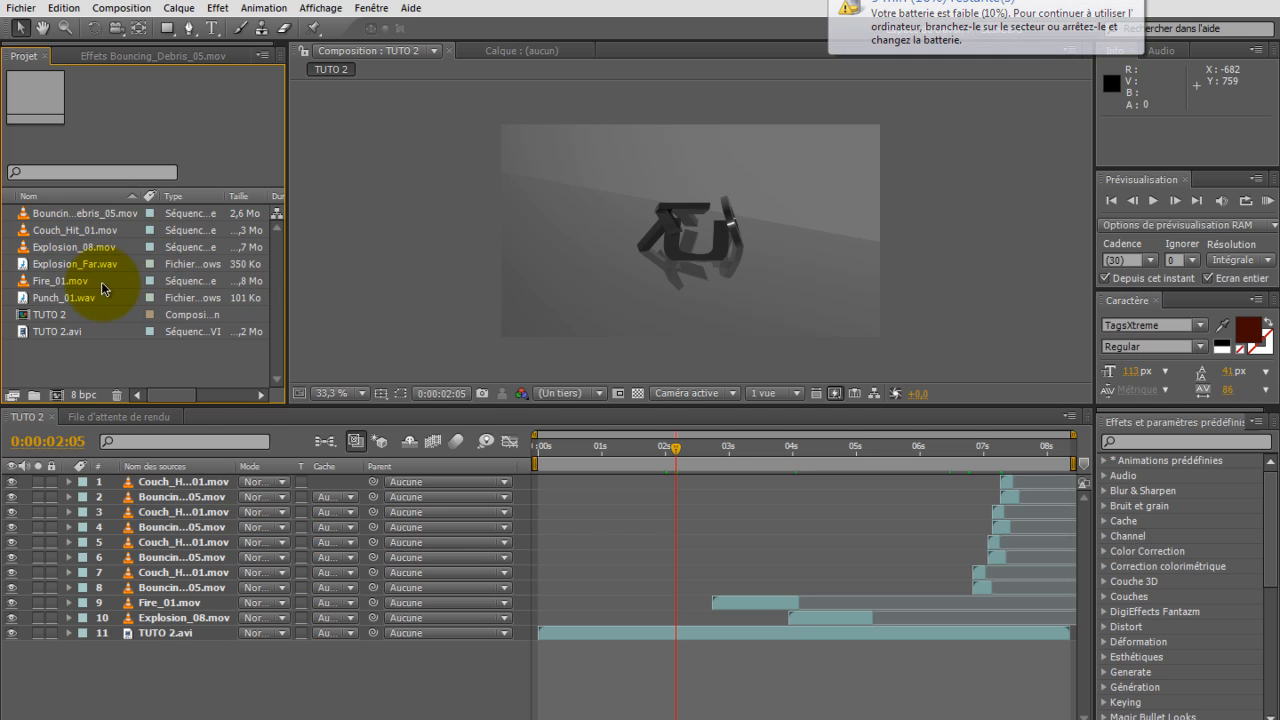
# Step: Add Explosion_Far.wav to the TUTO 2 composition, start it at 3:29 with the explosion, and trim its end to 5:09
pyautogui.moveTo(88, 266); pyautogui.dragTo(115, 488)
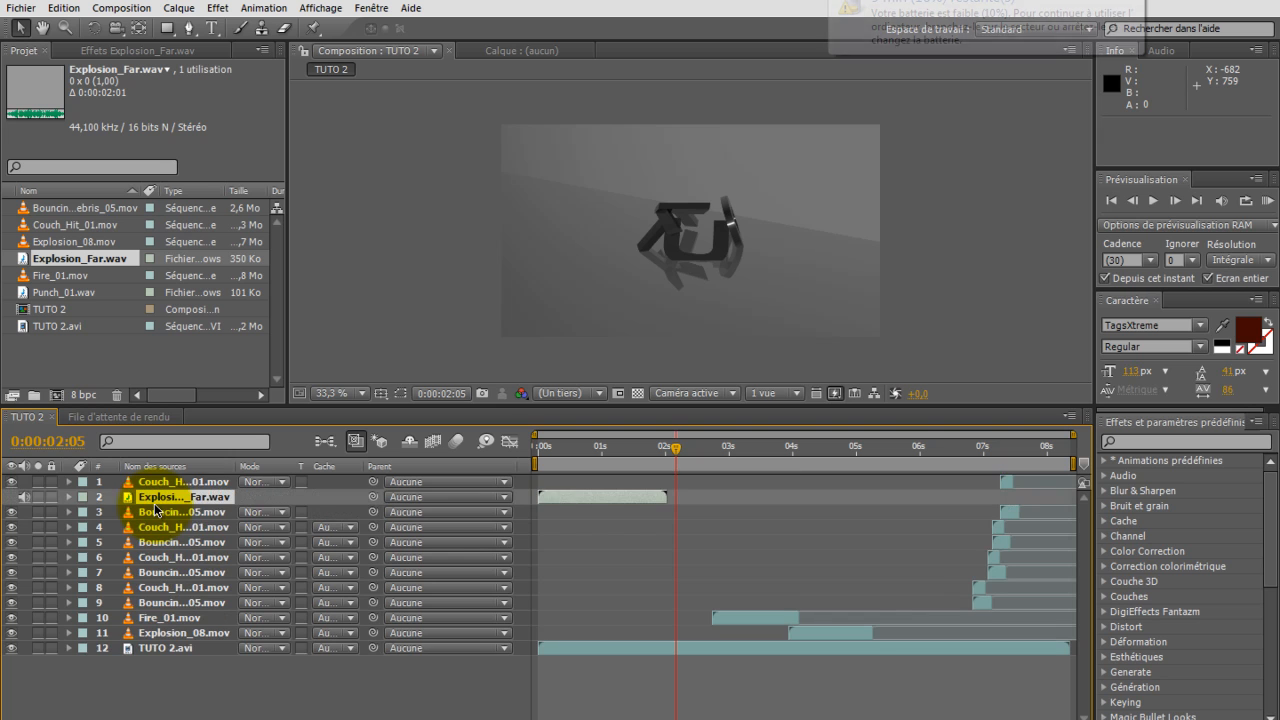
pyautogui.moveTo(556, 500); pyautogui.dragTo(726, 498)
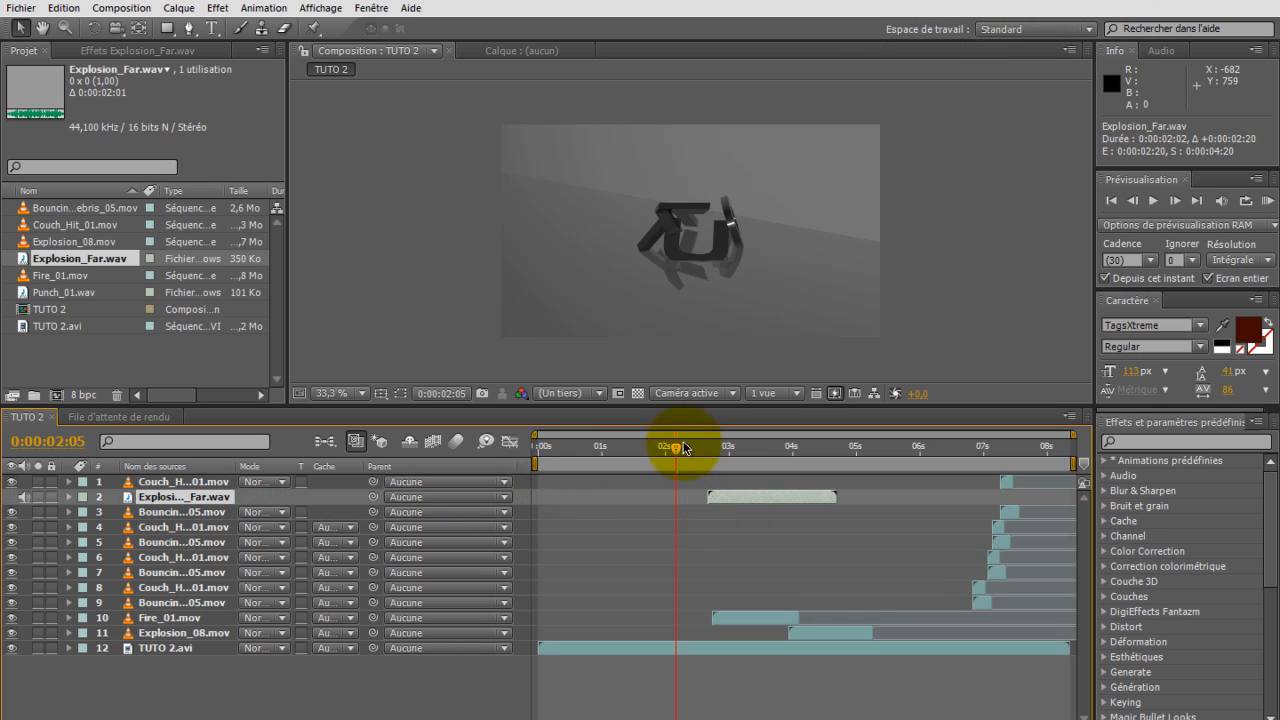
pyautogui.moveTo(691, 452); pyautogui.dragTo(884, 501)
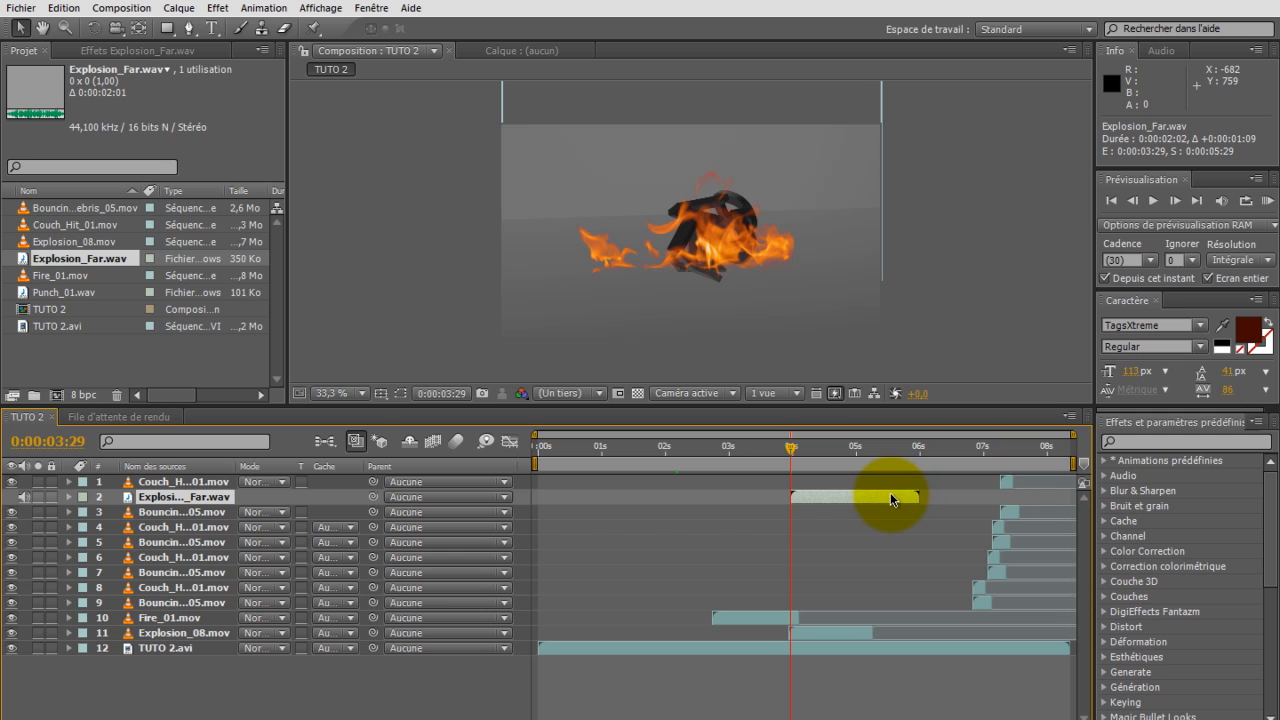
pyautogui.moveTo(918, 497); pyautogui.dragTo(879, 502)
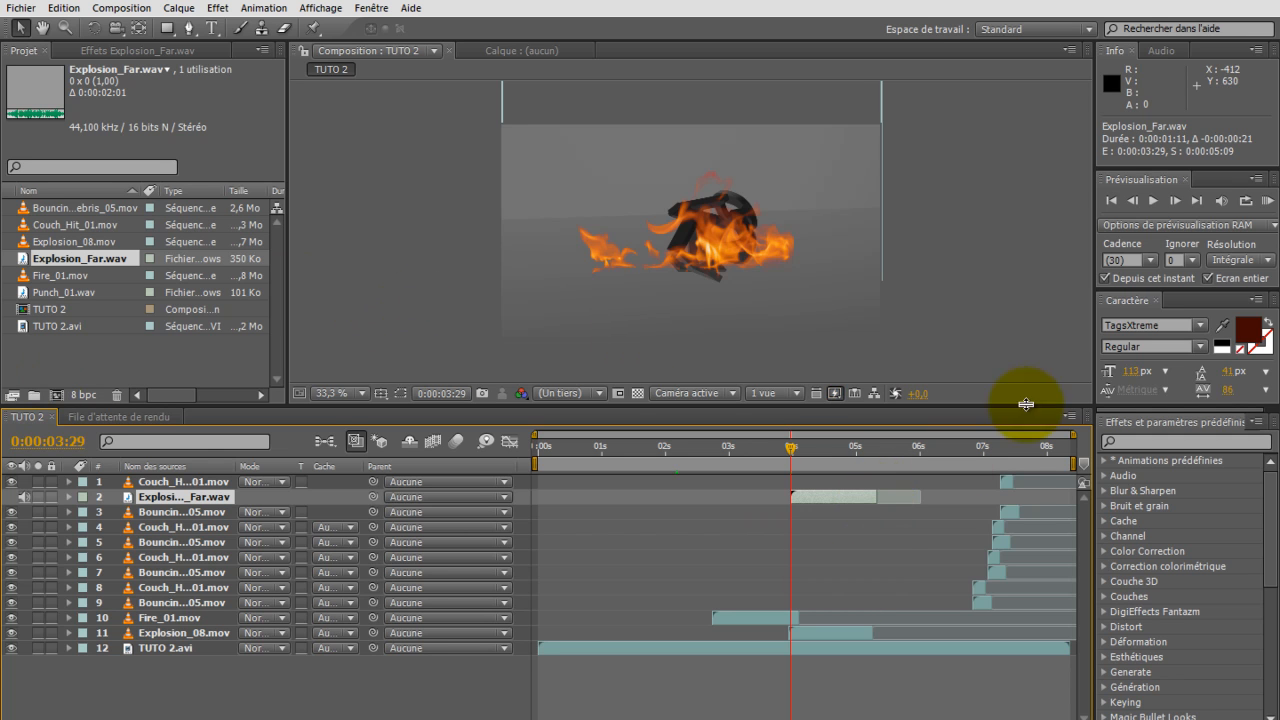
pyautogui.press('space')
pyautogui.moveTo(969, 460)
pyautogui.mouseDown()
pyautogui.moveTo(1021, 462)
pyautogui.moveTo(987, 453)
pyautogui.mouseUp()
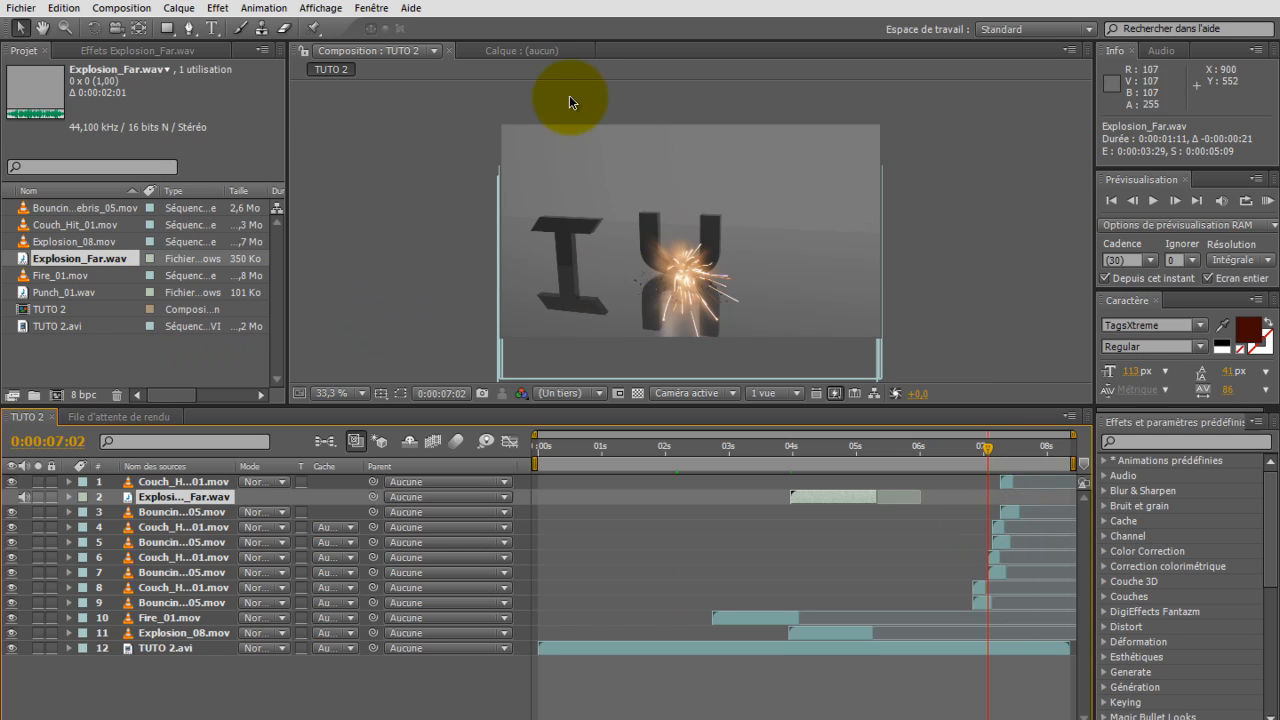
# Step: Add the TUTO 2 composition to the render queue
pyautogui.click(133, 14)
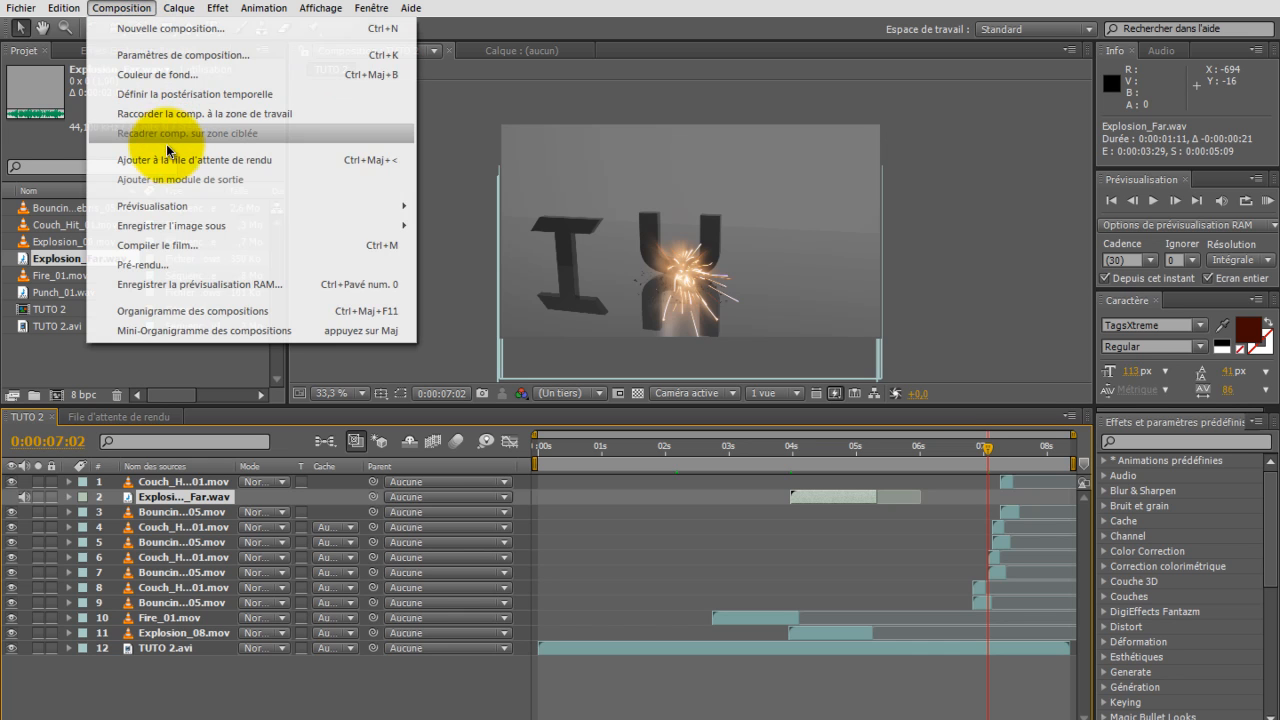
pyautogui.click(168, 168)
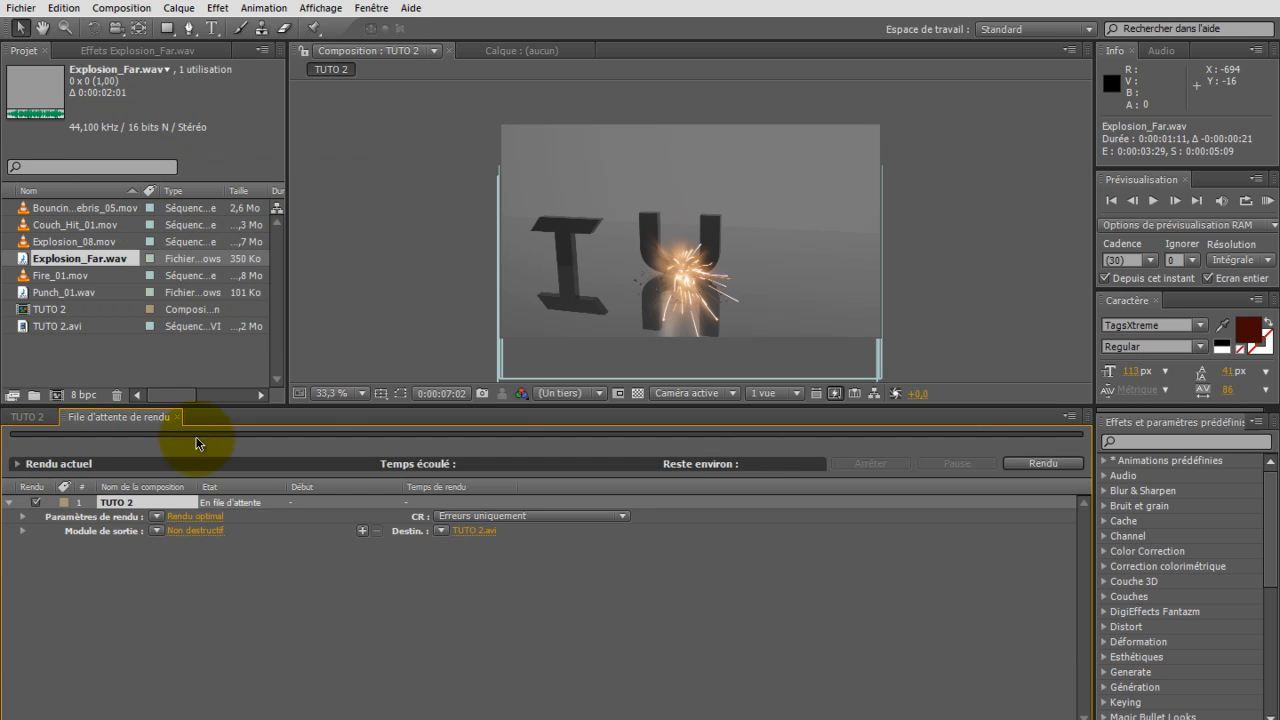
# Step: Examine the render's output format and audio options and its file destination, leaving both dialogs without saving
pyautogui.click(197, 532)
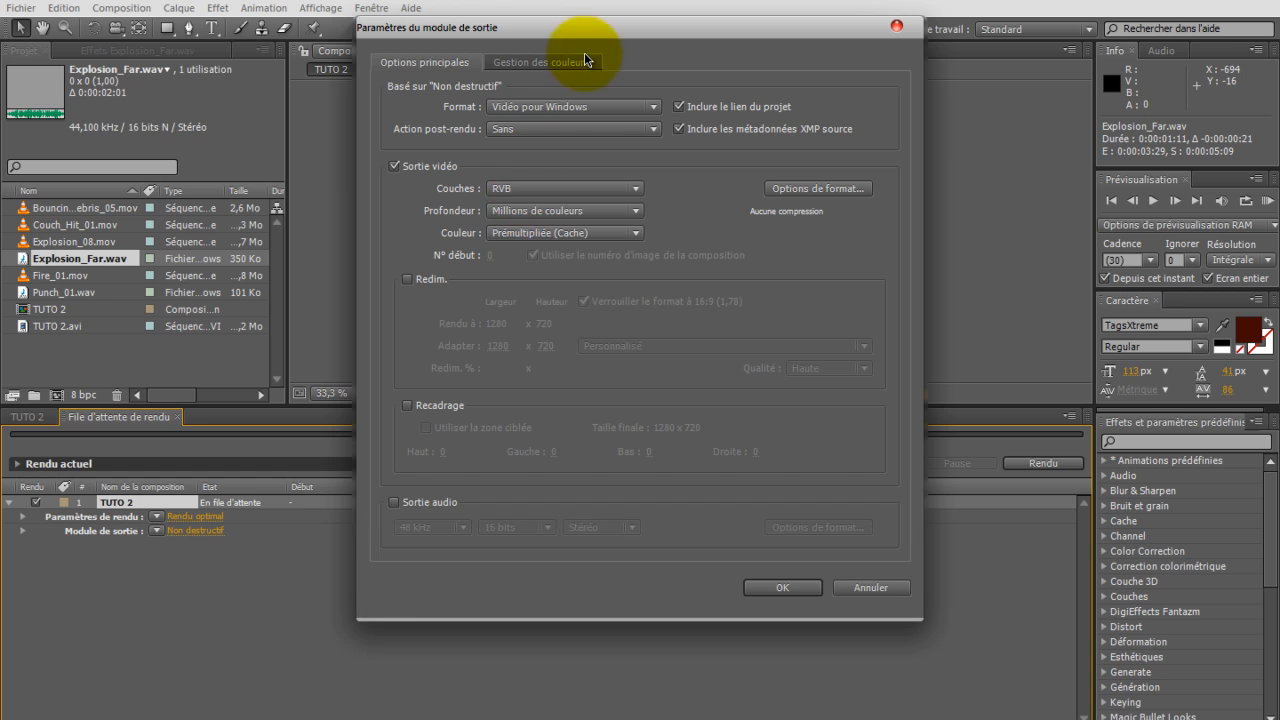
pyautogui.click(580, 106)
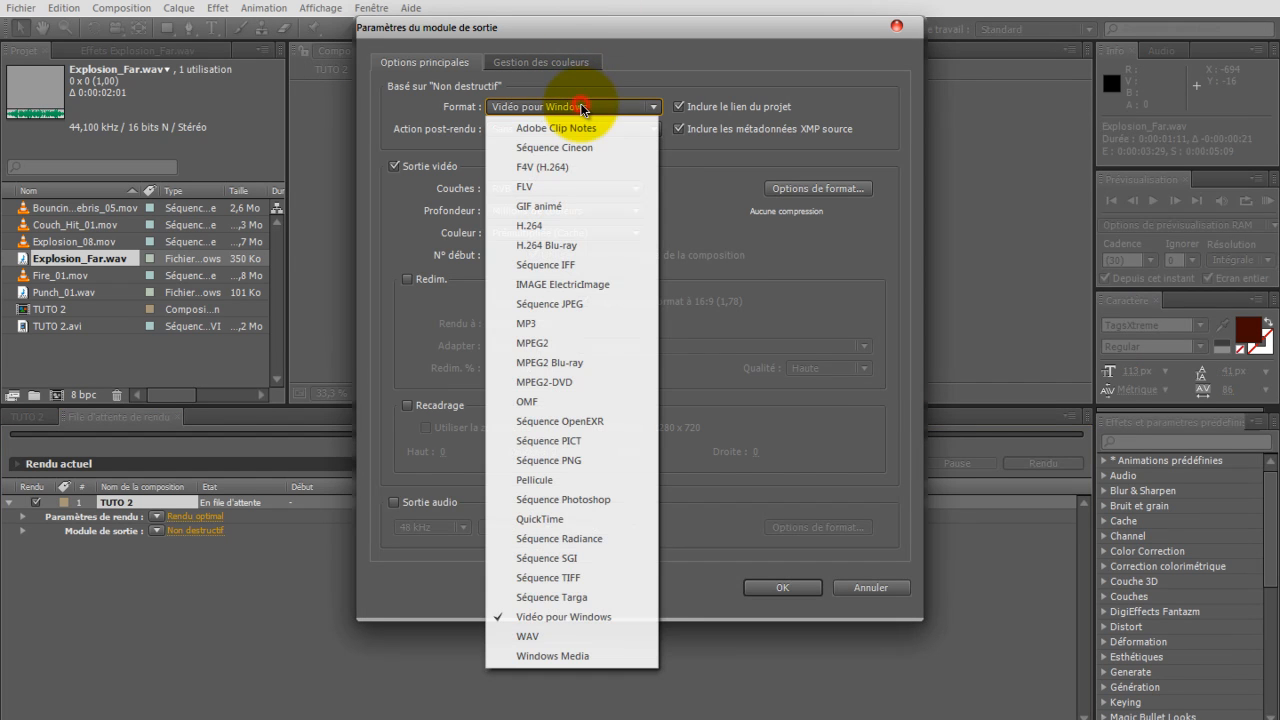
pyautogui.click(538, 188)
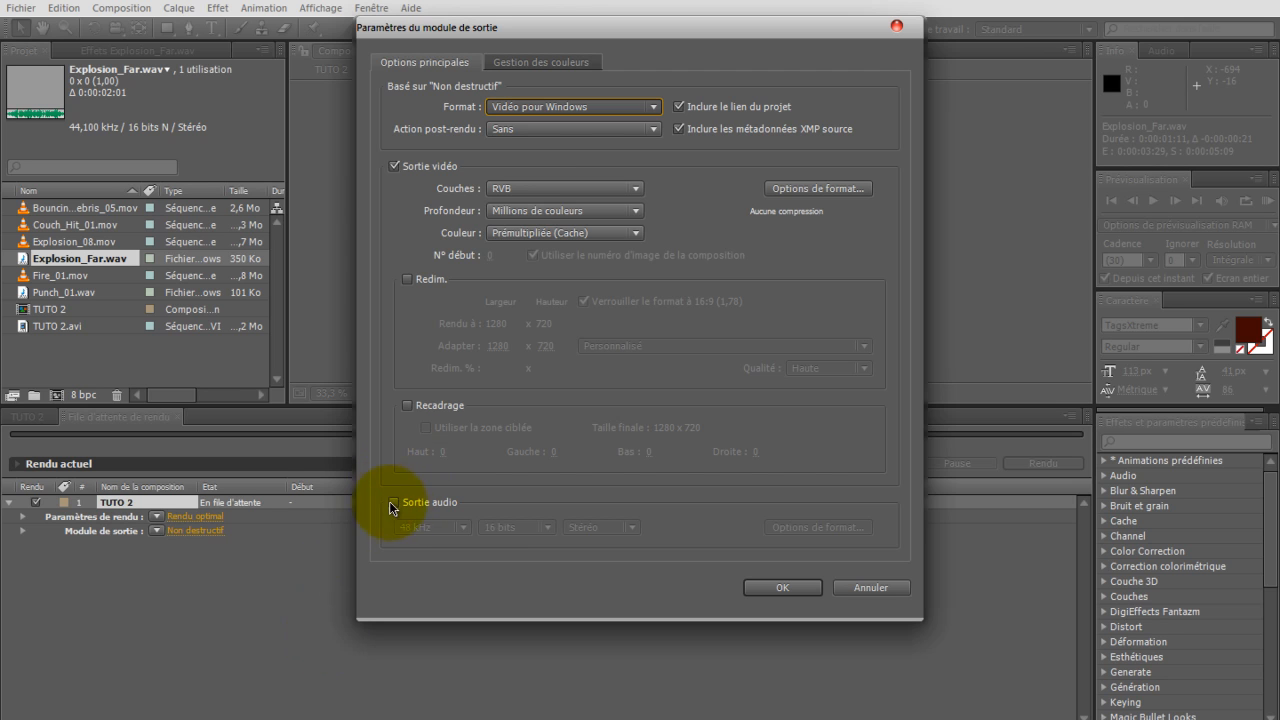
pyautogui.scroll(-1, 399, 511)
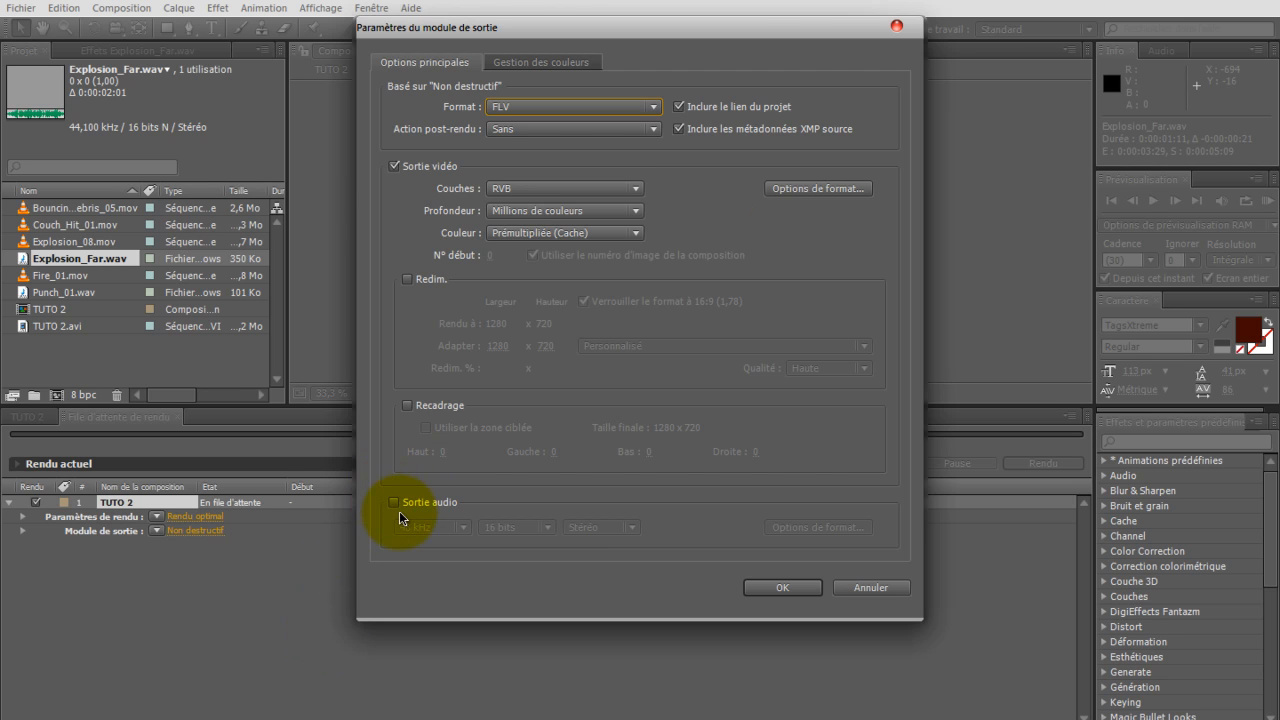
pyautogui.click(896, 25)
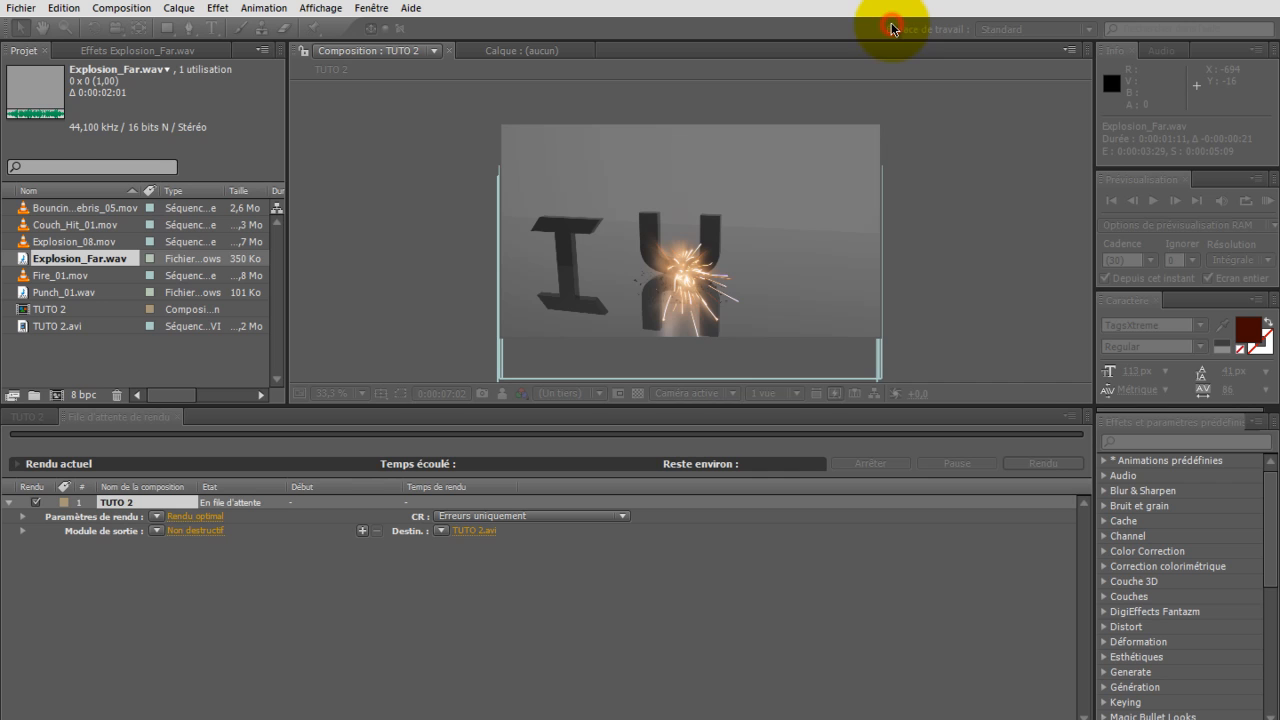
pyautogui.click(472, 530)
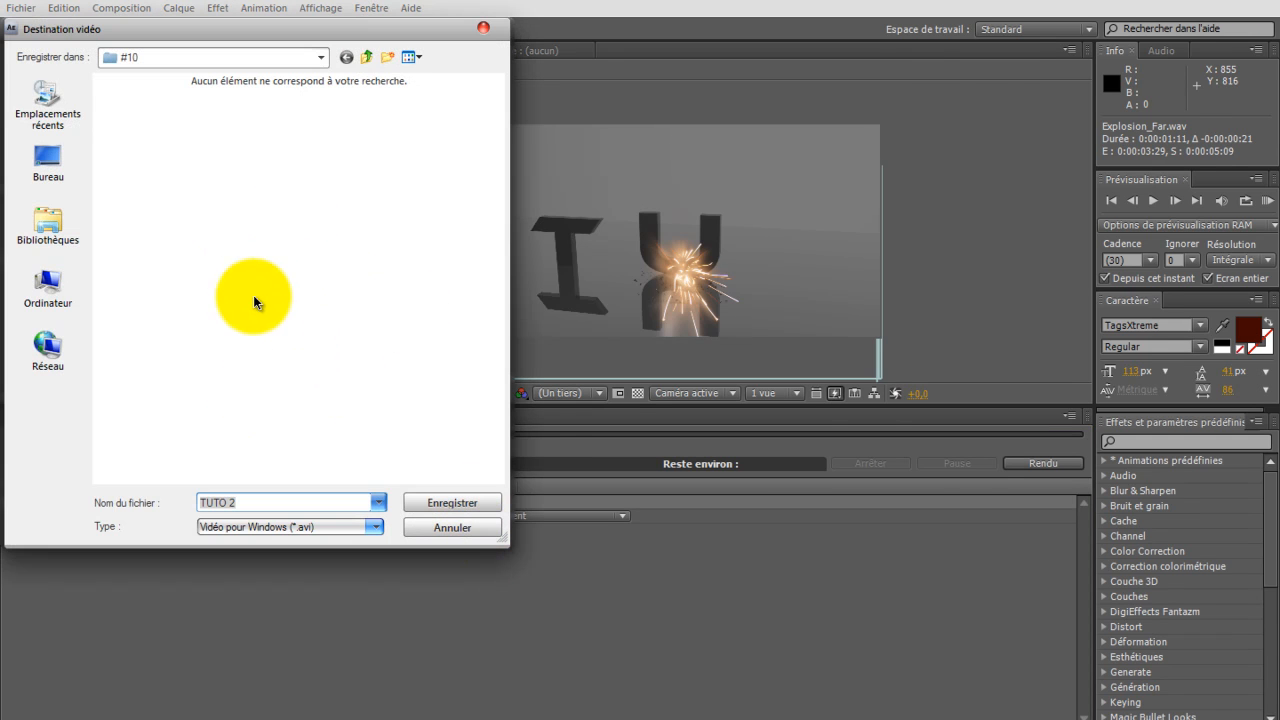
pyautogui.click(485, 27)
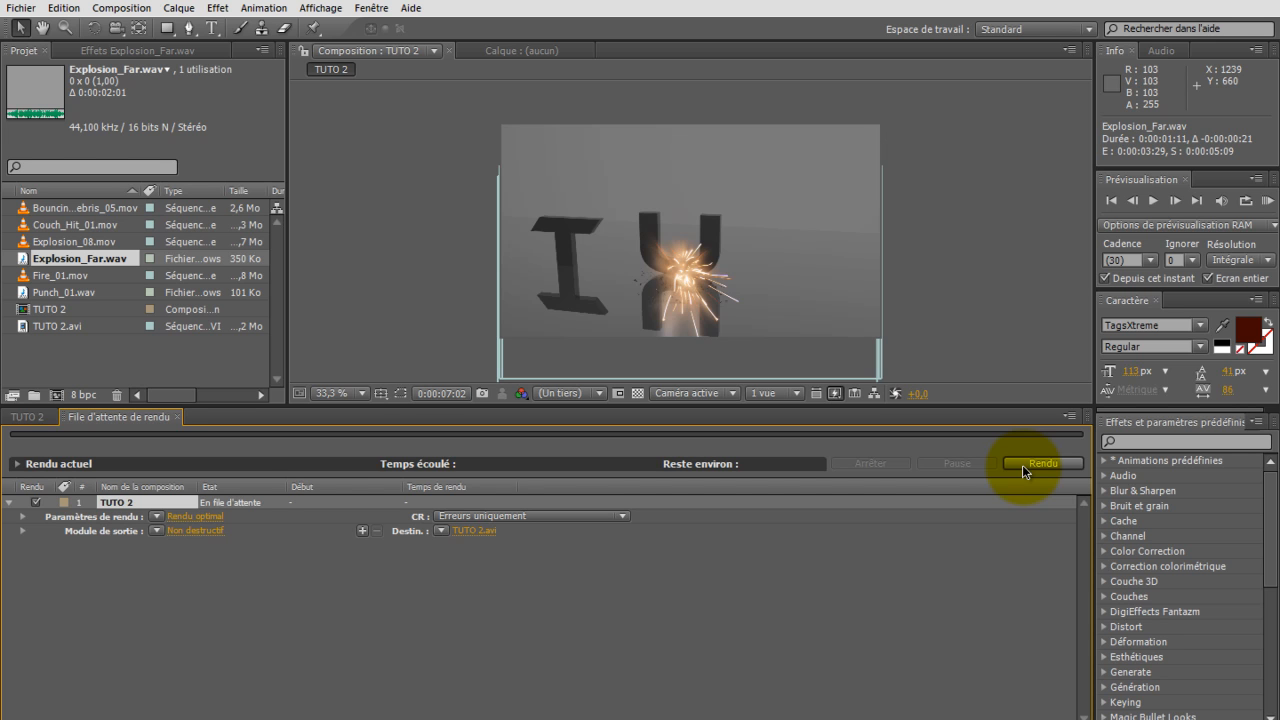
# Step: Return to the TUTO 2 composition and review the frames between the explosion and the letter impacts, ending at 3:29
pyautogui.click(20, 416)
pyautogui.moveTo(990, 451)
pyautogui.mouseDown()
pyautogui.moveTo(947, 482)
pyautogui.moveTo(876, 498)
pyautogui.moveTo(703, 496)
pyautogui.moveTo(802, 480)
pyautogui.mouseUp()
pyautogui.moveTo(945, 522)
pyautogui.mouseDown()
pyautogui.moveTo(979, 526)
pyautogui.moveTo(787, 597)
pyautogui.moveTo(540, 553)
pyautogui.moveTo(651, 536)
pyautogui.moveTo(1046, 537)
pyautogui.moveTo(684, 498)
pyautogui.moveTo(936, 514)
pyautogui.moveTo(1014, 489)
pyautogui.moveTo(928, 520)
pyautogui.mouseUp()
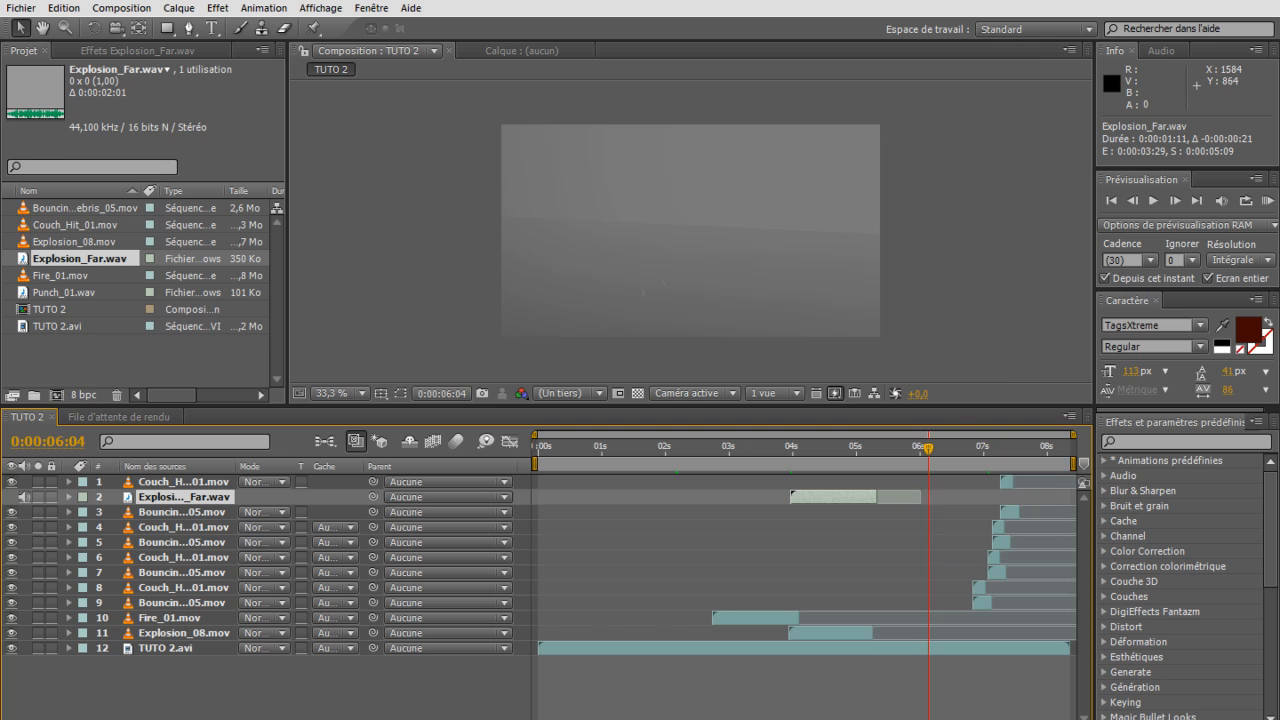
pyautogui.moveTo(928, 449); pyautogui.dragTo(993, 449)
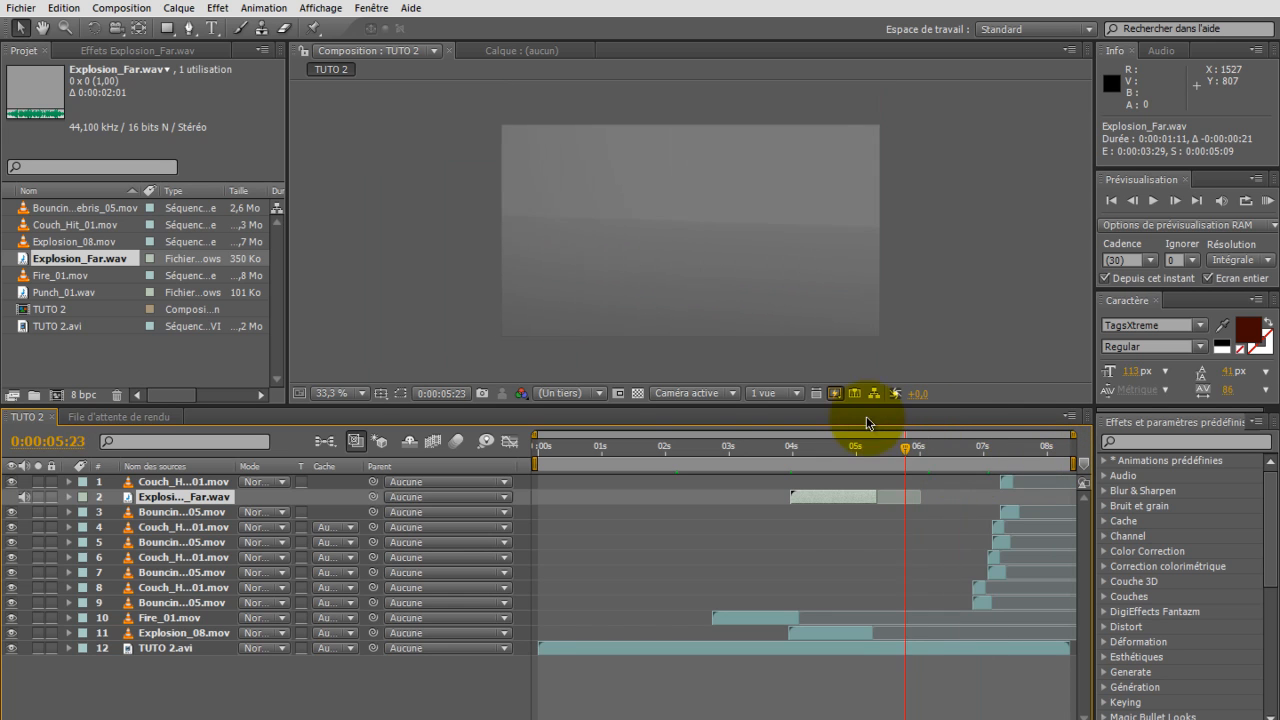
pyautogui.moveTo(886, 421); pyautogui.dragTo(791, 425)
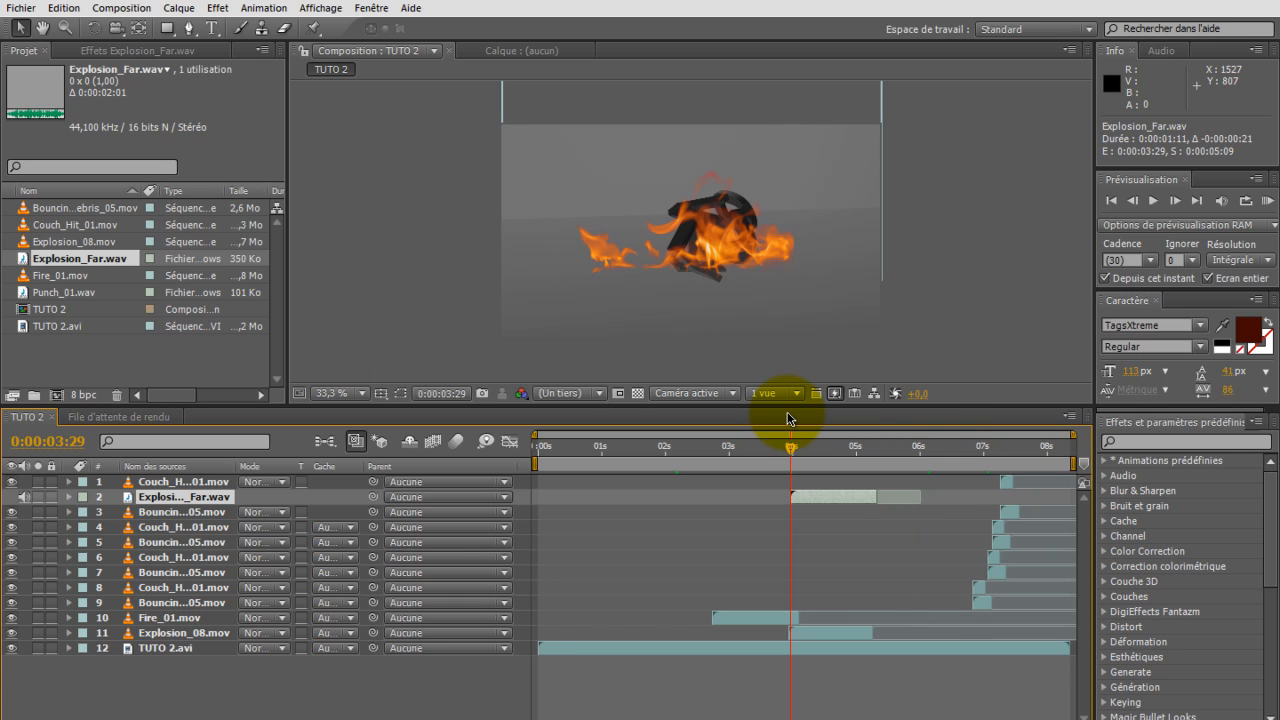